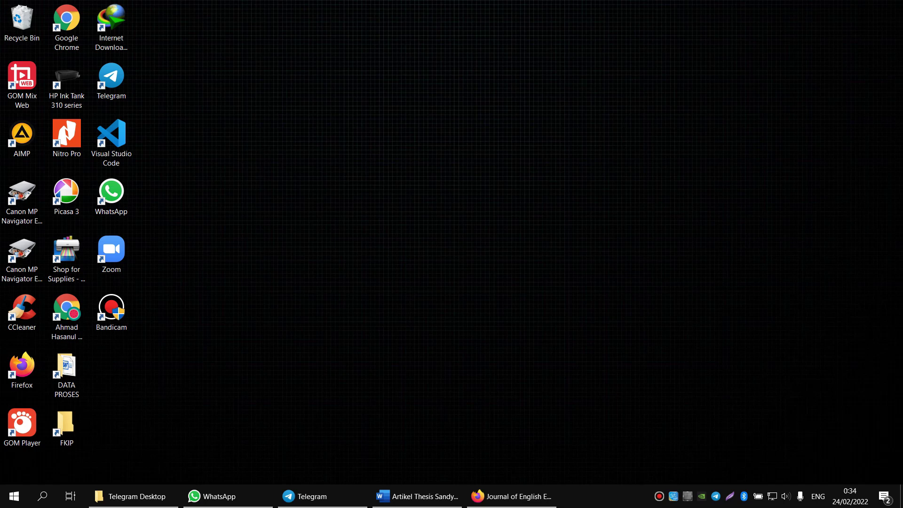
# Examine the JEEF journal homepage and the Word manuscript's title, author line, abstract and keywords
pyautogui.click(512, 496)
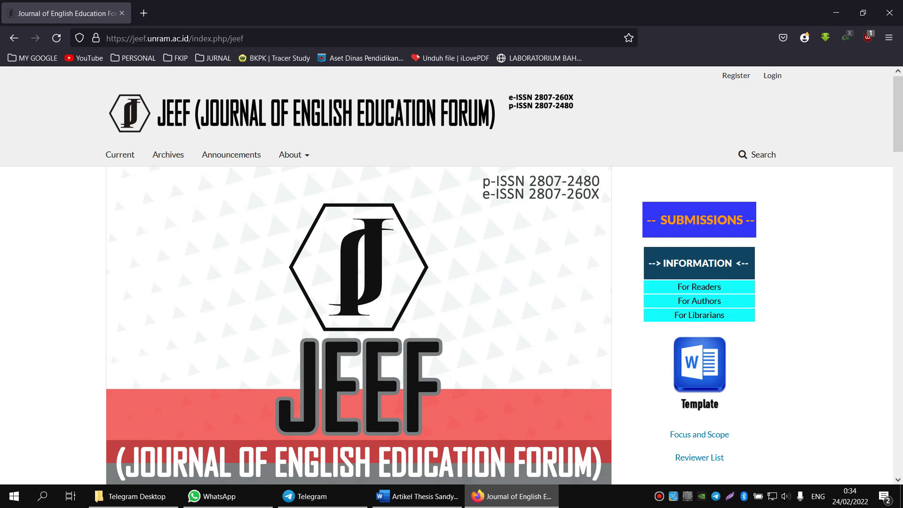
pyautogui.press('super+d')
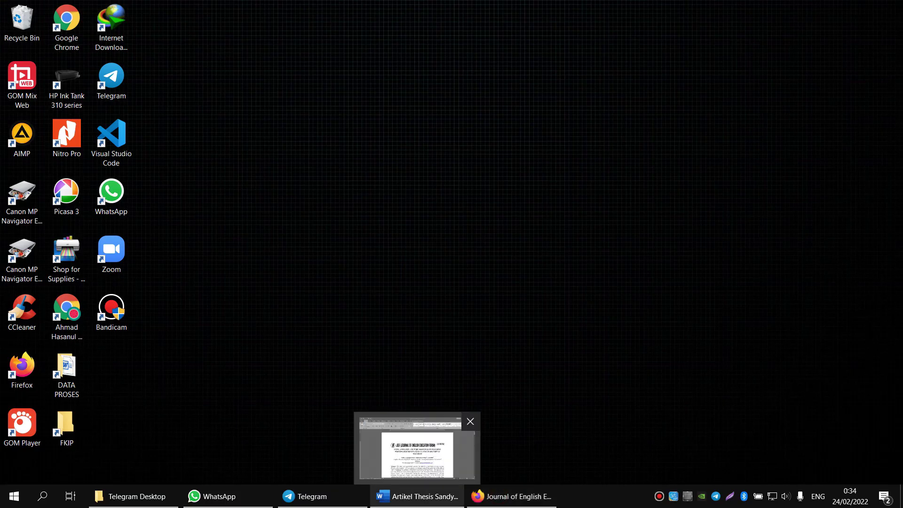
pyautogui.click(416, 495)
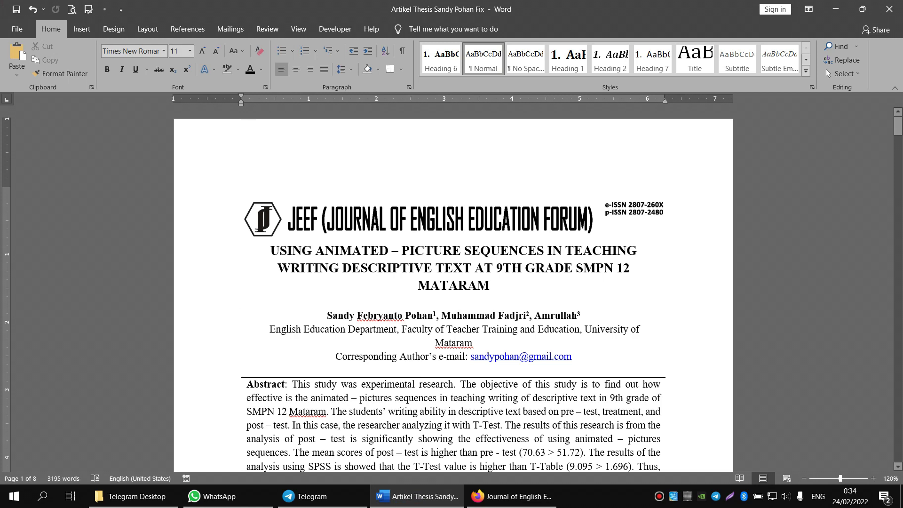
pyautogui.scroll(-2, 452, 289)
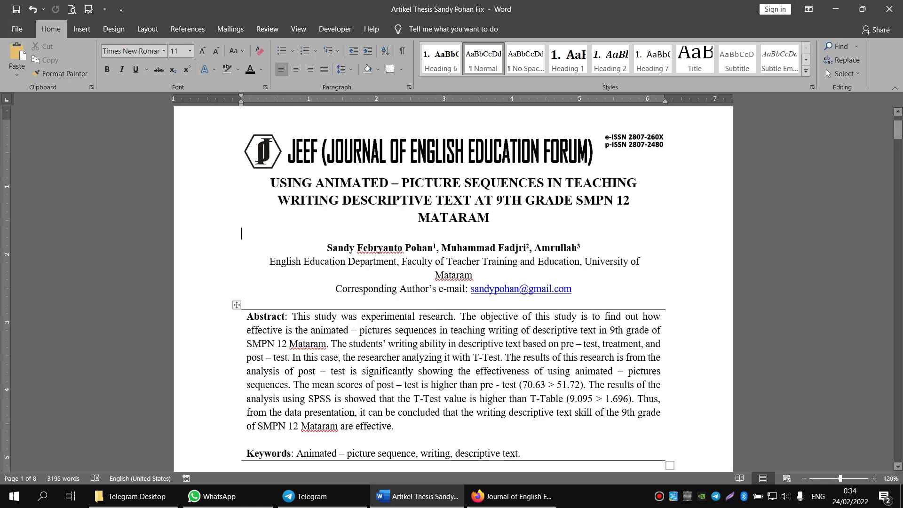
pyautogui.scroll(-3, 452, 290)
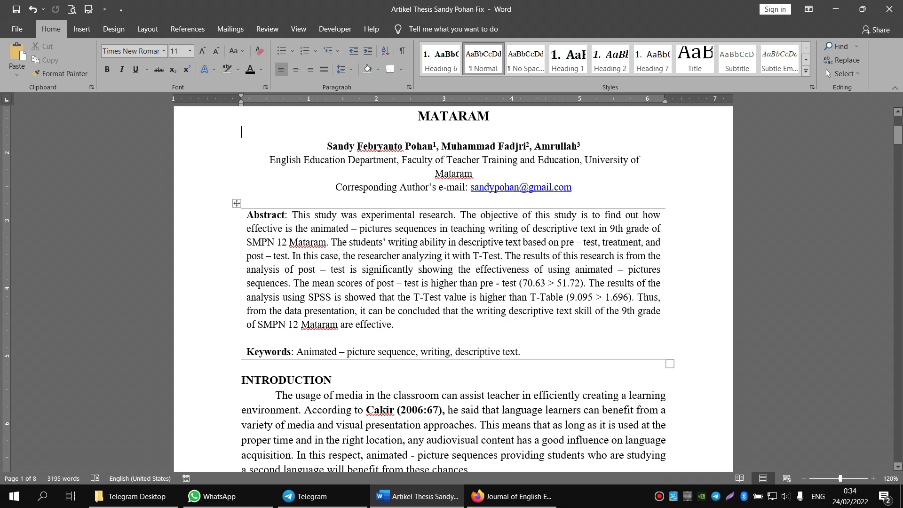
pyautogui.scroll(3, 451, 289)
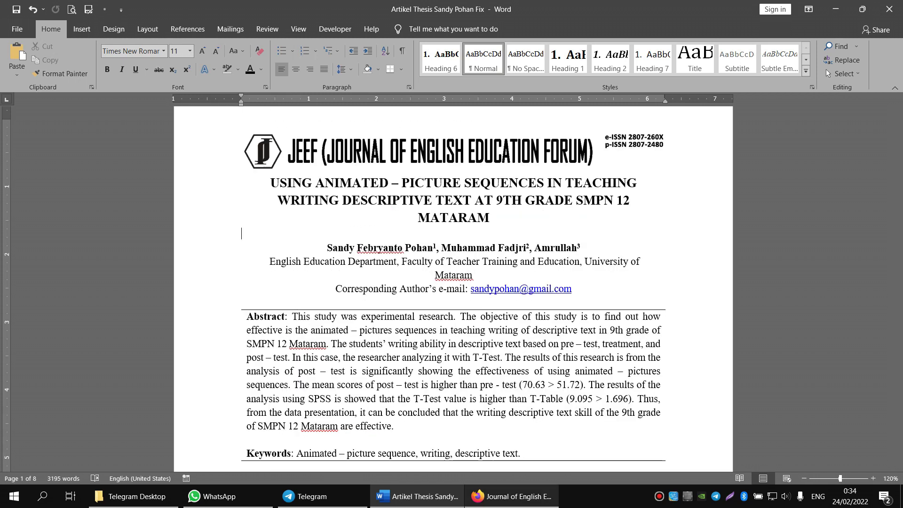
pyautogui.click(511, 496)
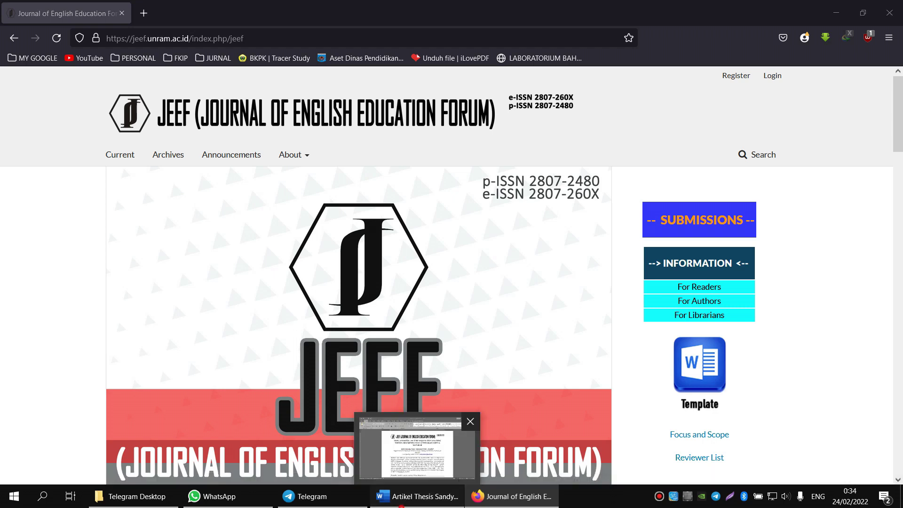
pyautogui.click(416, 496)
pyautogui.scroll(3, 453, 289)
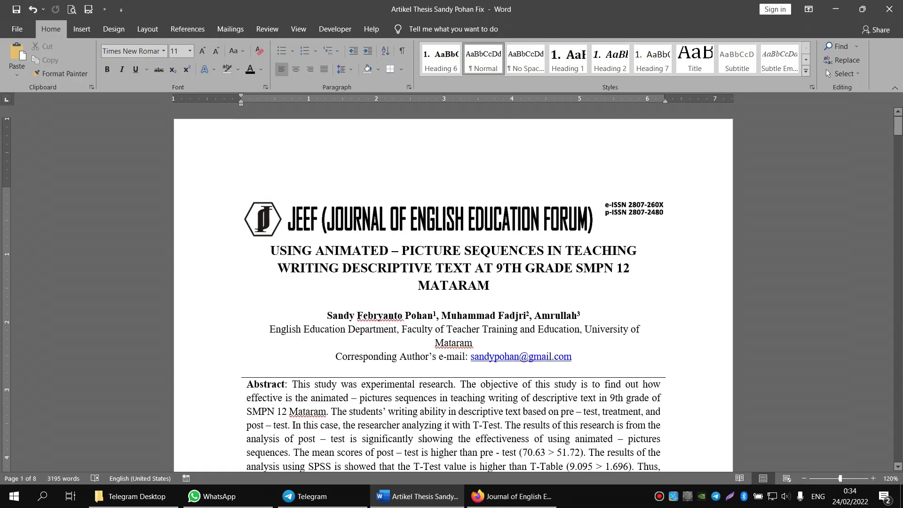
pyautogui.scroll(-3, 453, 289)
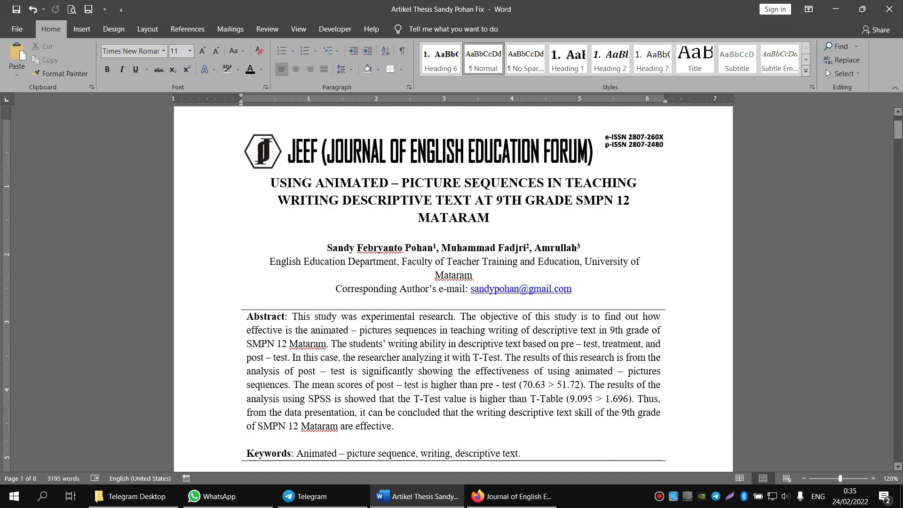
pyautogui.scroll(-3, 452, 289)
pyautogui.scroll(-3, 452, 289)
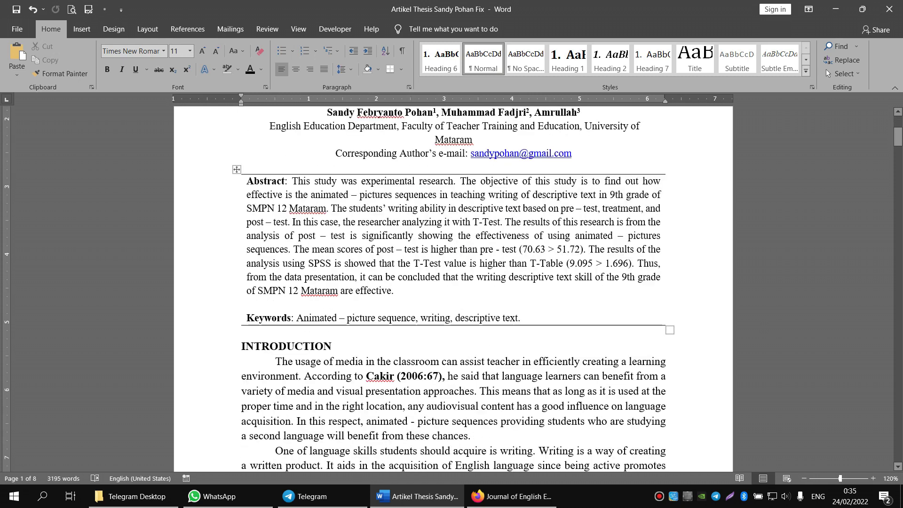
pyautogui.scroll(6, 453, 289)
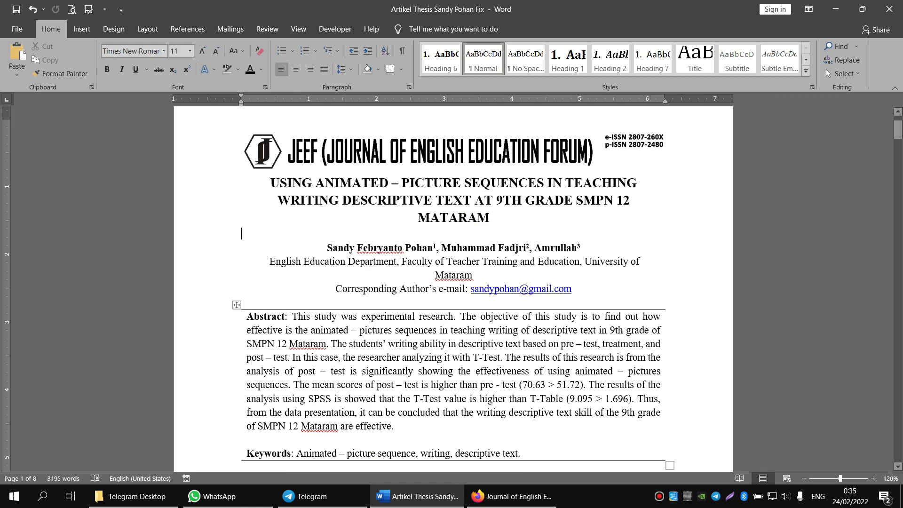
pyautogui.moveTo(327, 247); pyautogui.dragTo(432, 248)
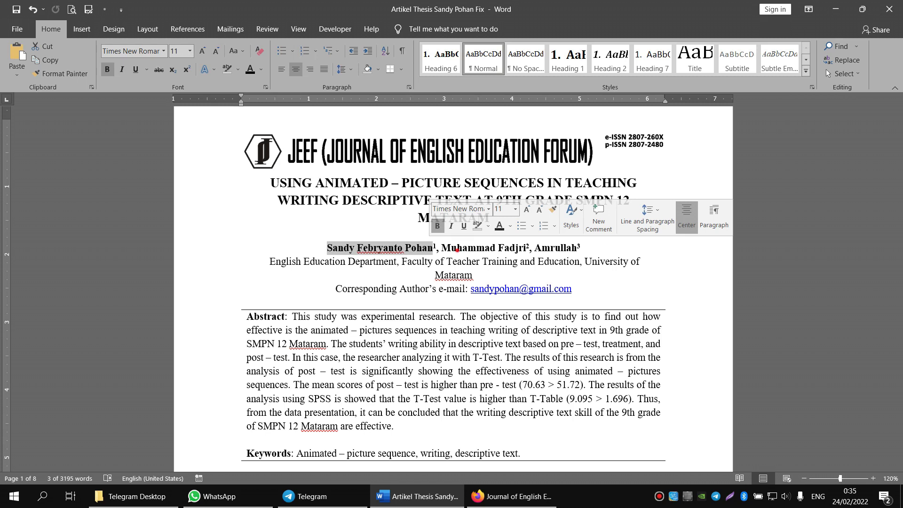
pyautogui.click(457, 249)
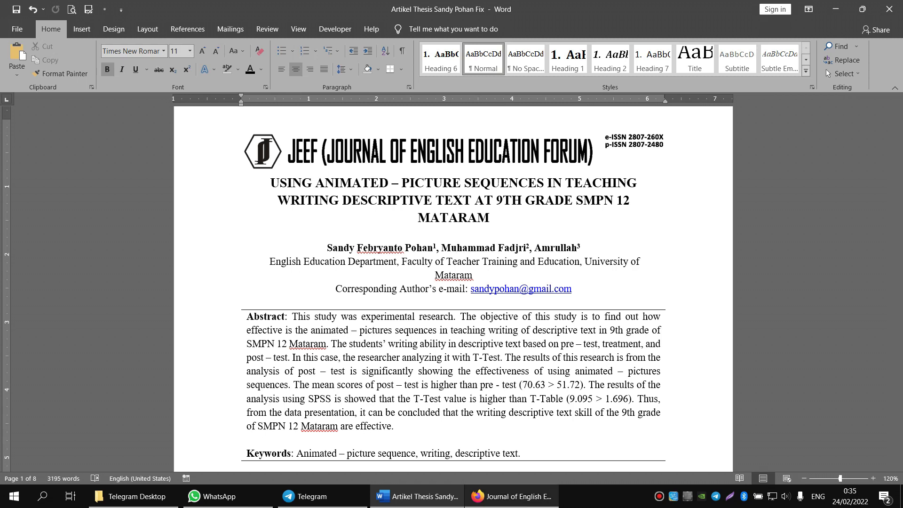
# Switch to the JEEF journal website in Firefox and open its user registration form at the profile and login fields
pyautogui.click(512, 496)
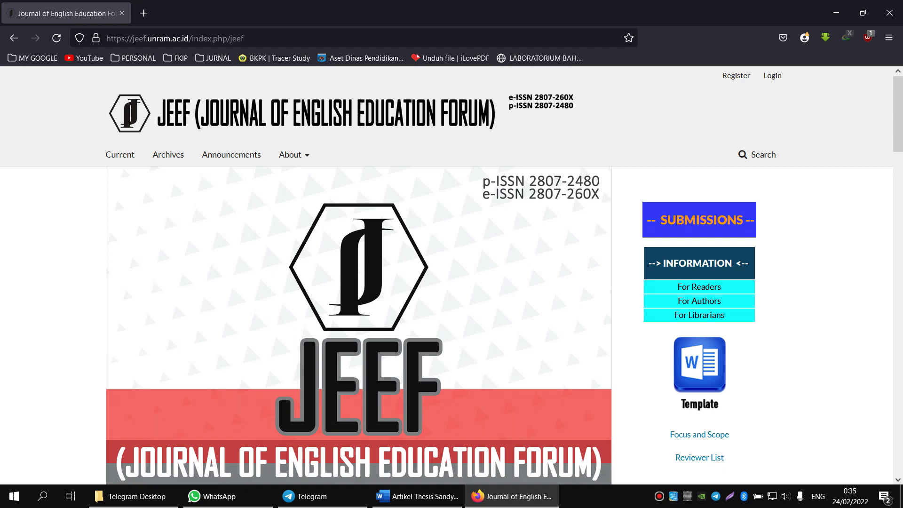
pyautogui.moveTo(417, 496)
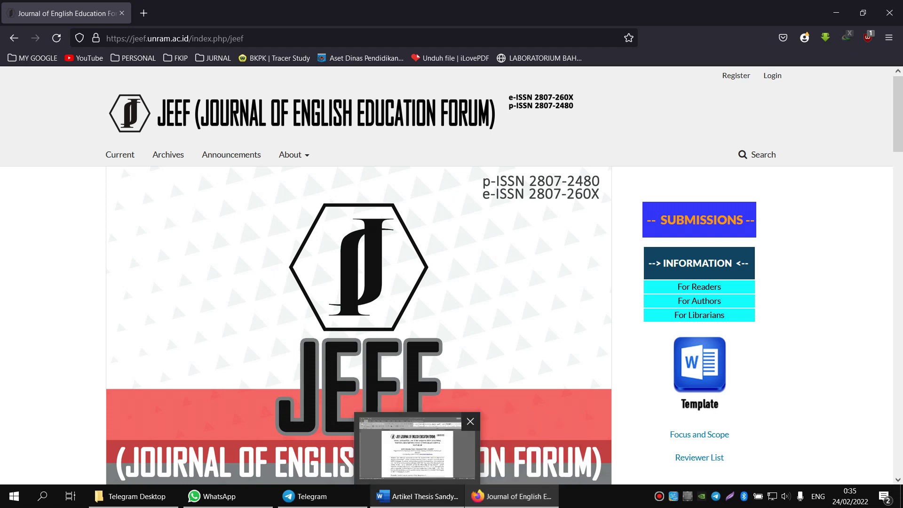
pyautogui.click(417, 448)
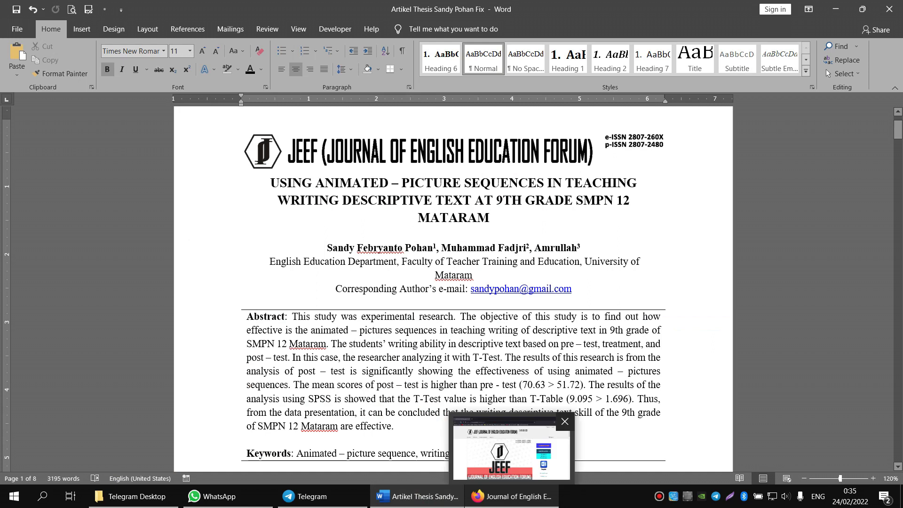
pyautogui.hotkey('alt', 'Tab')
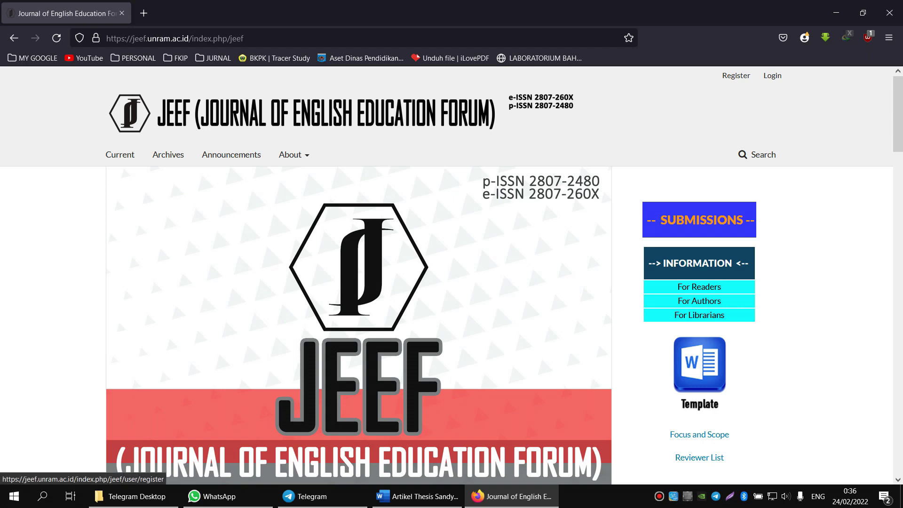
pyautogui.click(732, 75)
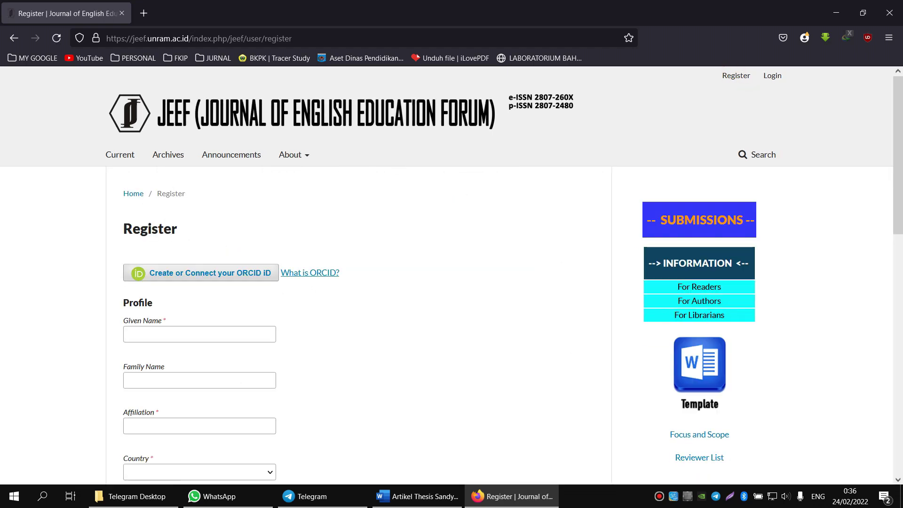
pyautogui.scroll(-4, 451, 275)
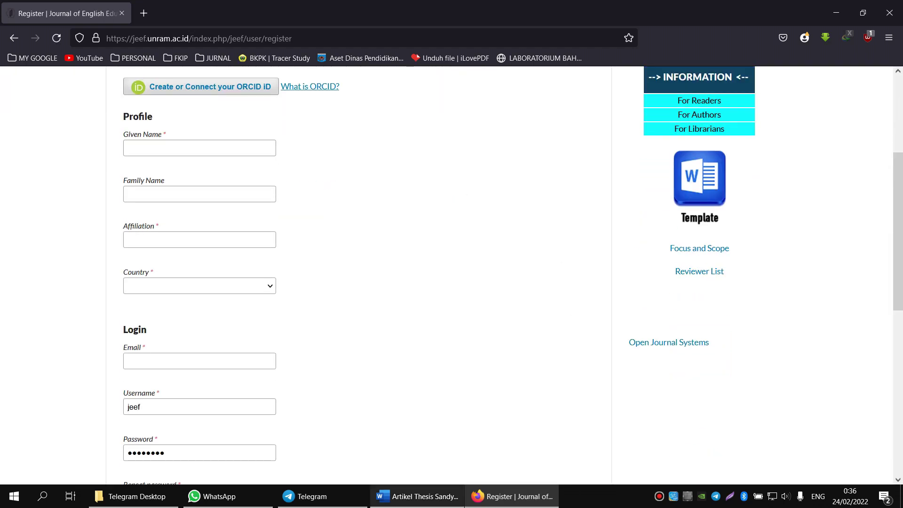
# Copy the first author's given names from the Word manuscript into the registration form's Given Name field in Firefox
pyautogui.click(414, 454)
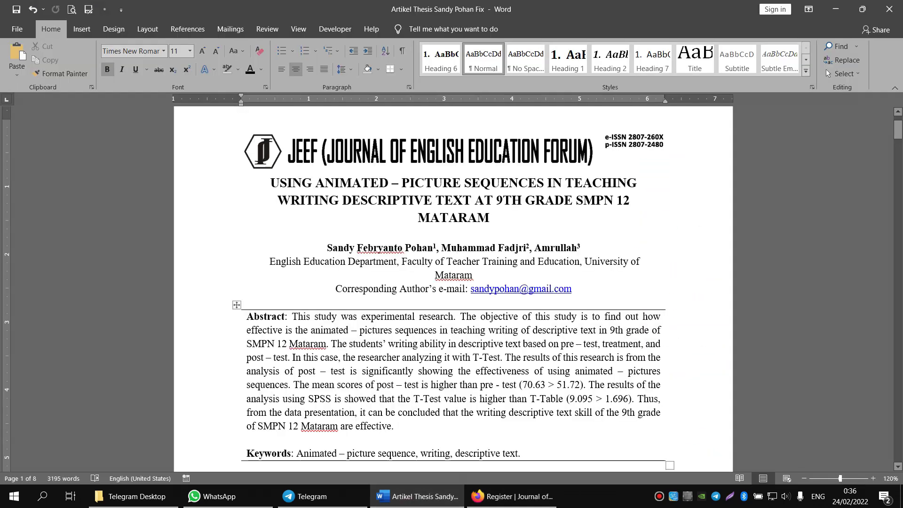
pyautogui.moveTo(327, 247); pyautogui.dragTo(405, 248)
pyautogui.hotkey('ctrl', 'c')
pyautogui.click(499, 497)
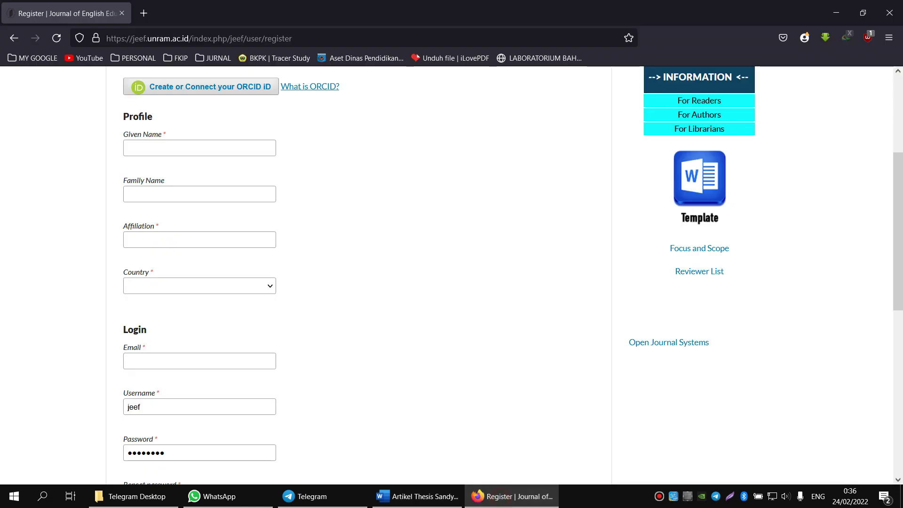
pyautogui.click(176, 149)
pyautogui.hotkey('ctrl', 'v')
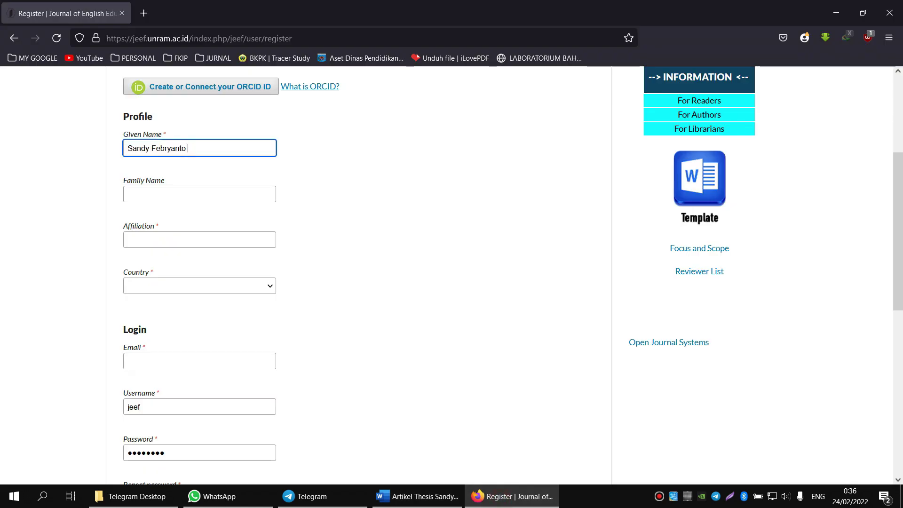
# Copy the first author's surname from the Word manuscript into the form's Family Name field, removing the trailing superscript number
pyautogui.click(417, 496)
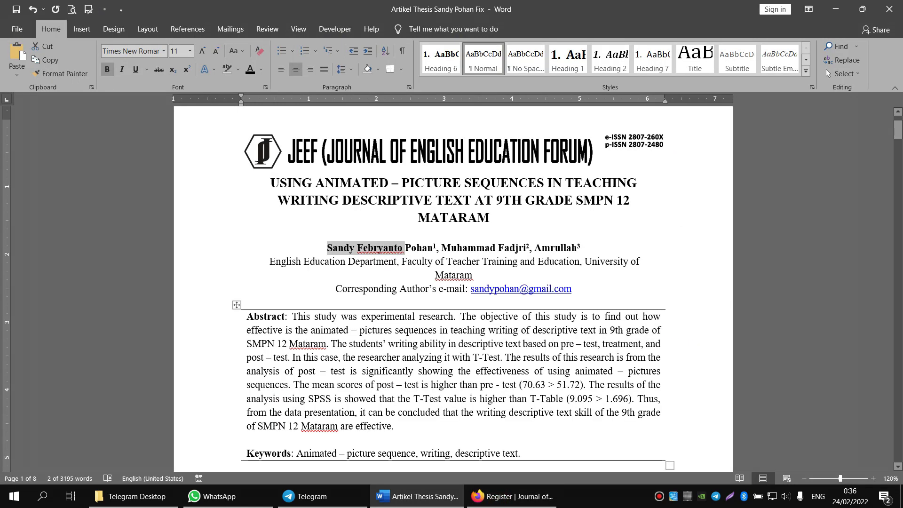
pyautogui.doubleClick(418, 248)
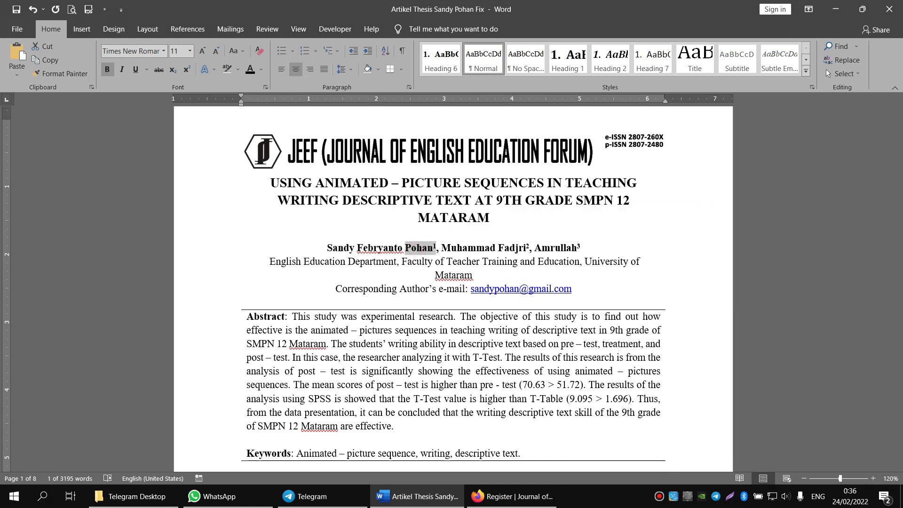
pyautogui.click(511, 496)
pyautogui.click(181, 193)
pyautogui.hotkey('ctrl', 'v')
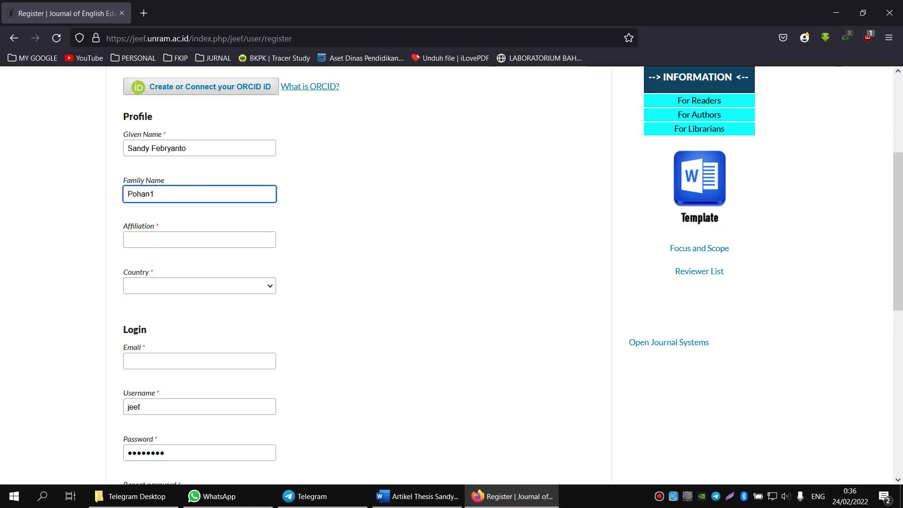
pyautogui.press('BackSpace')
# Set the affiliation to University of Mataram and the country to Indonesia
pyautogui.click(160, 241)
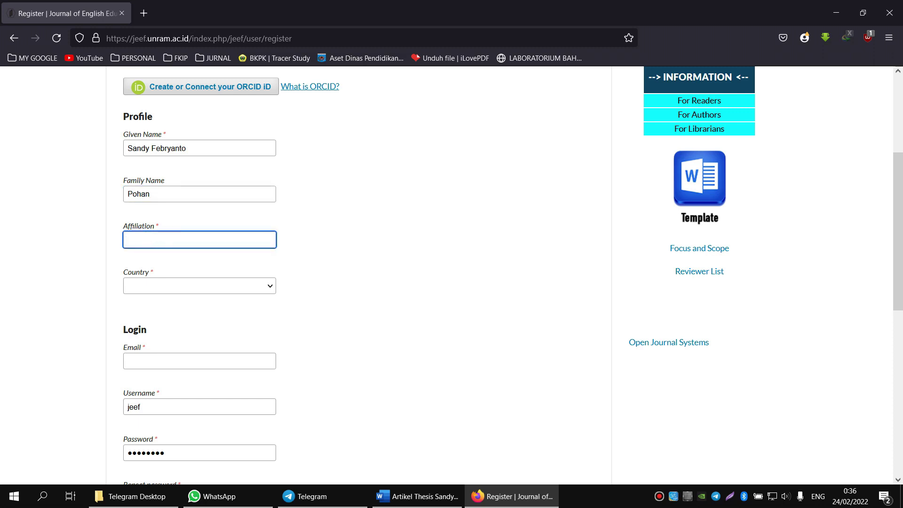
pyautogui.write('Uni')
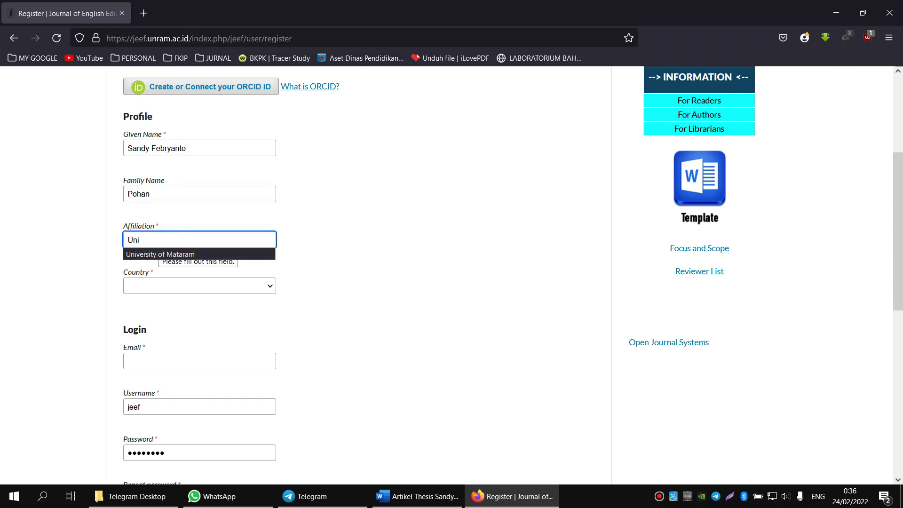
pyautogui.press('Down')
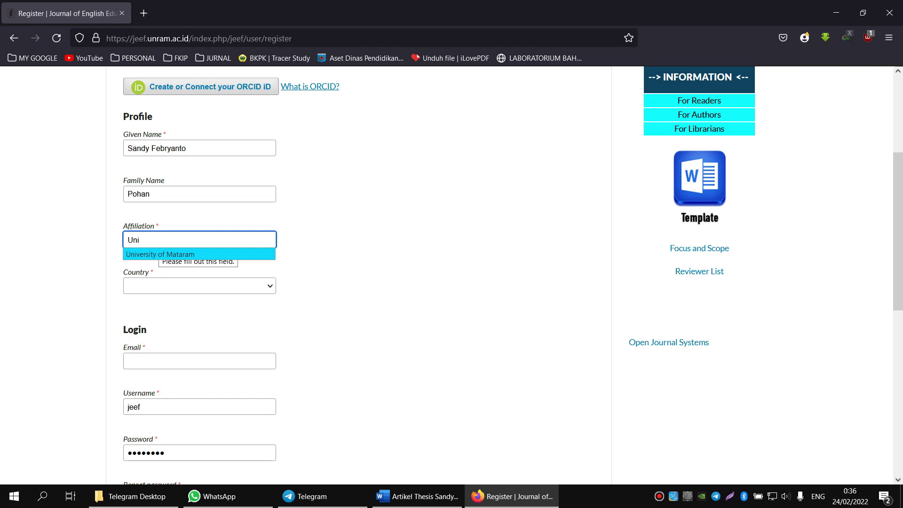
pyautogui.click(162, 254)
pyautogui.click(151, 286)
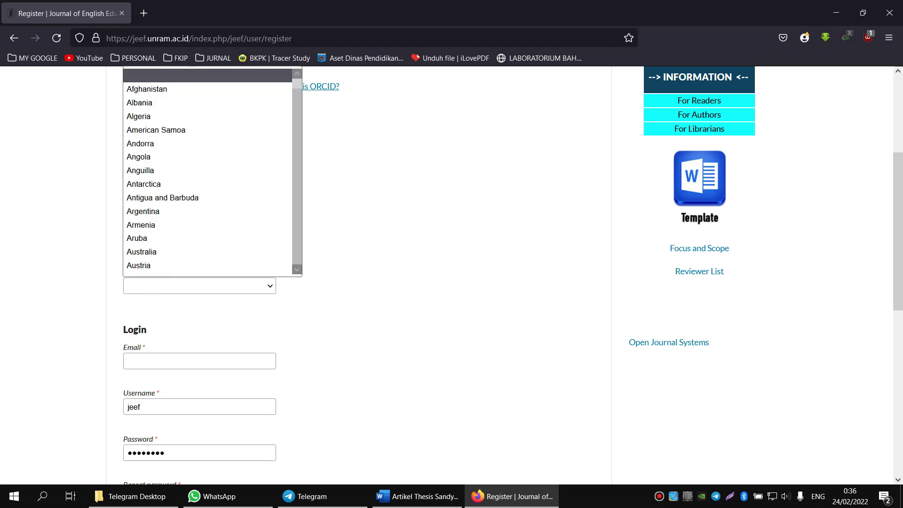
pyautogui.write('indo')
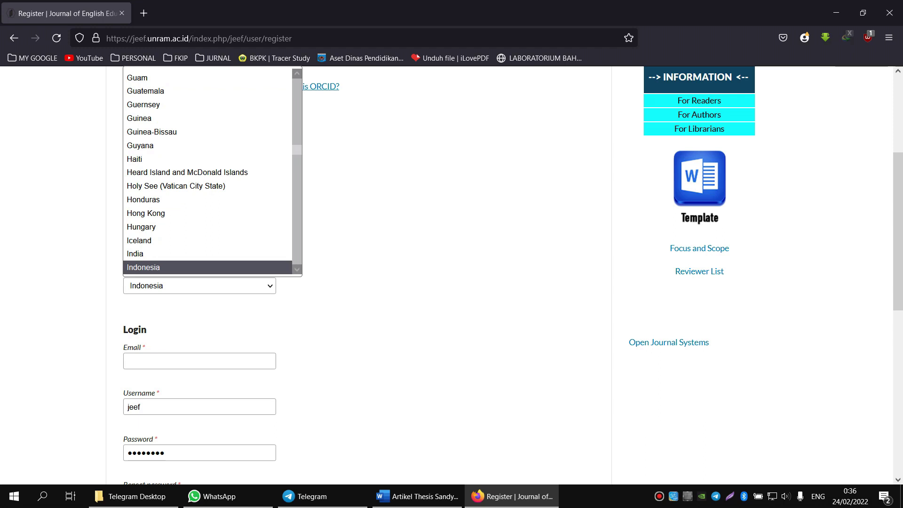
# Copy the corresponding author's e-mail address from the Word manuscript into the registration form's Email field in Firefox
pyautogui.click(151, 358)
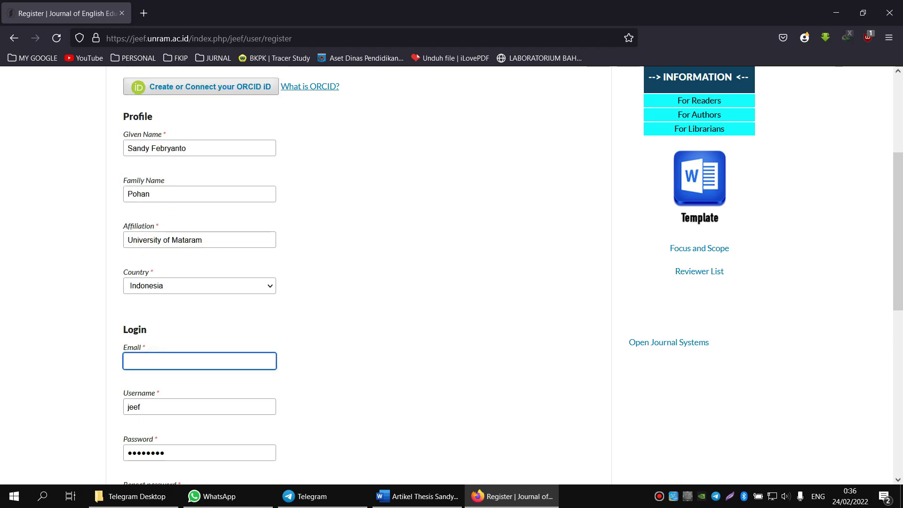
pyautogui.click(417, 496)
pyautogui.moveTo(582, 289); pyautogui.dragTo(472, 291)
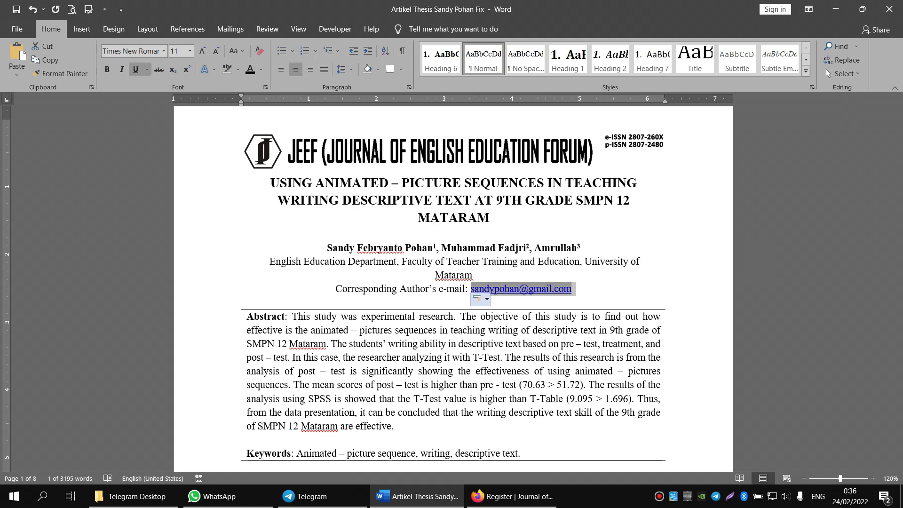
pyautogui.click(512, 496)
pyautogui.hotkey('ctrl', 'v')
pyautogui.scroll(-3, 512, 275)
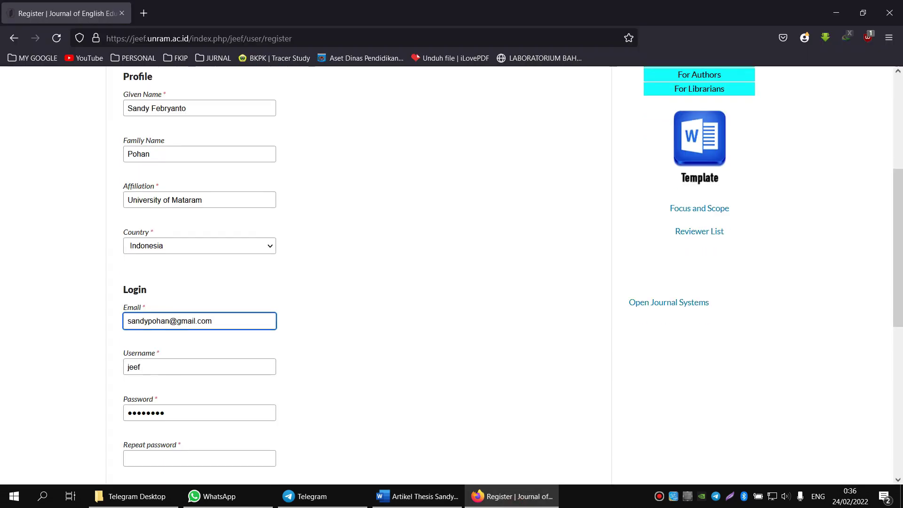
# Replace the username with the part of the entered e-mail address before the @ sign
pyautogui.press('Tab')
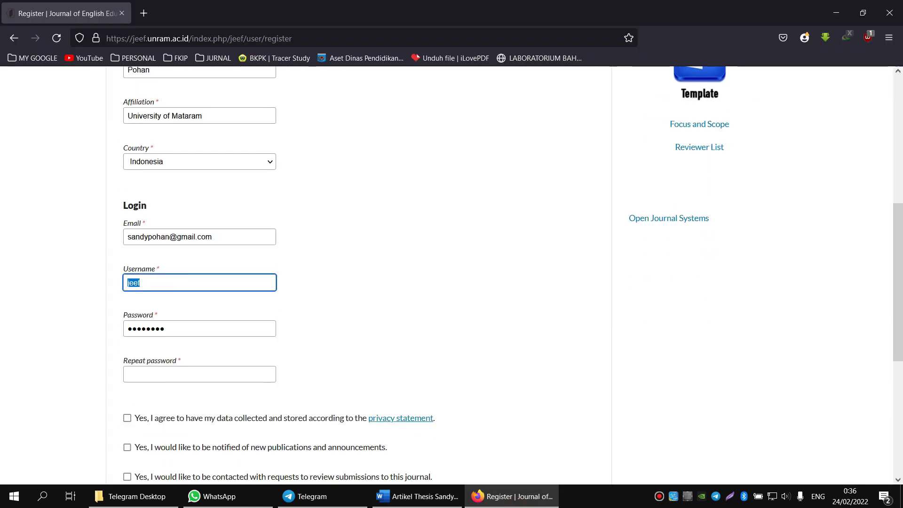
pyautogui.doubleClick(148, 237)
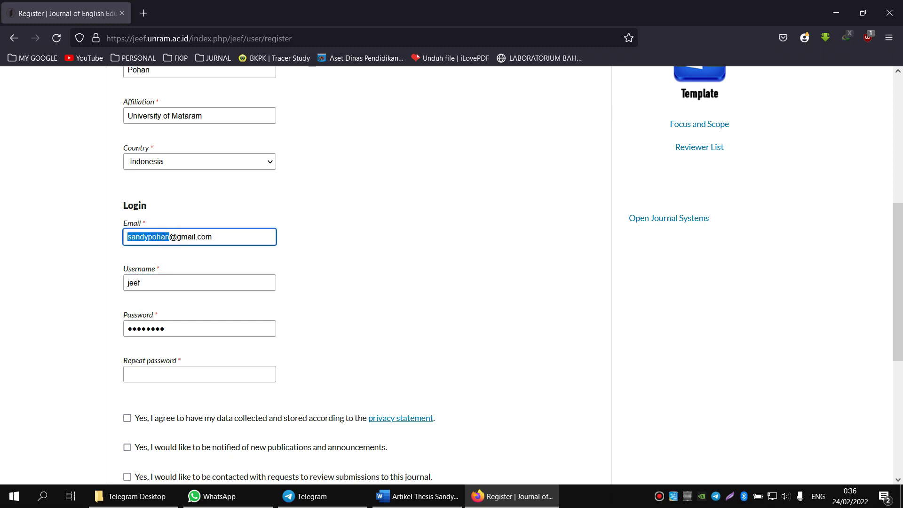
pyautogui.click(157, 282)
pyautogui.doubleClick(157, 282)
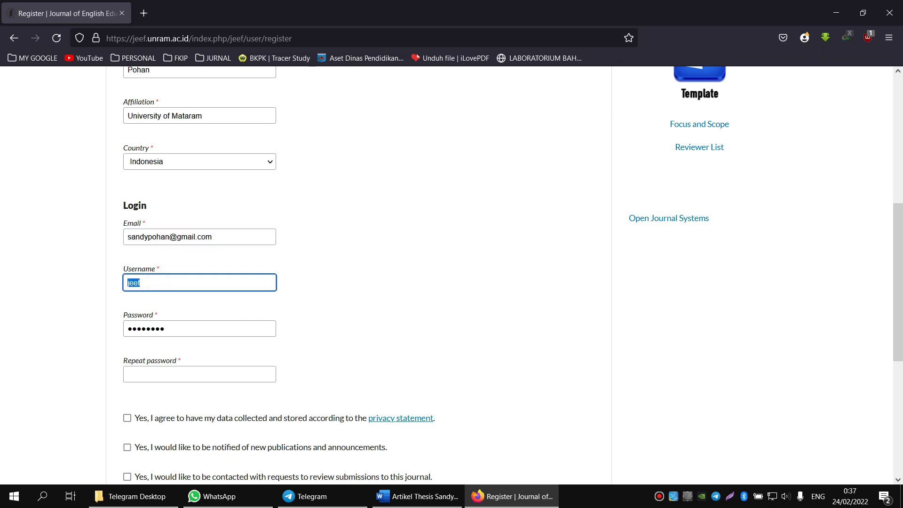
pyautogui.hotkey('ctrl', 'v')
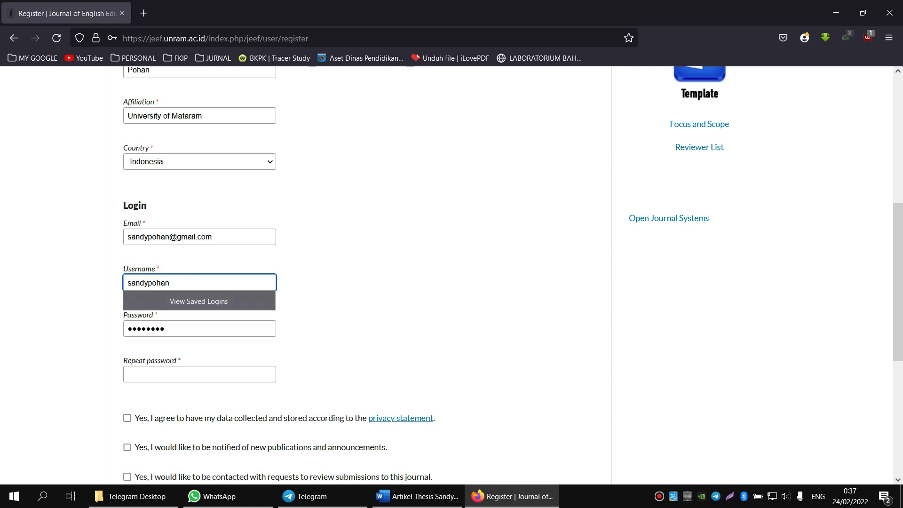
# Enter the new account password and repeat it in the Repeat password field
pyautogui.press('Tab')
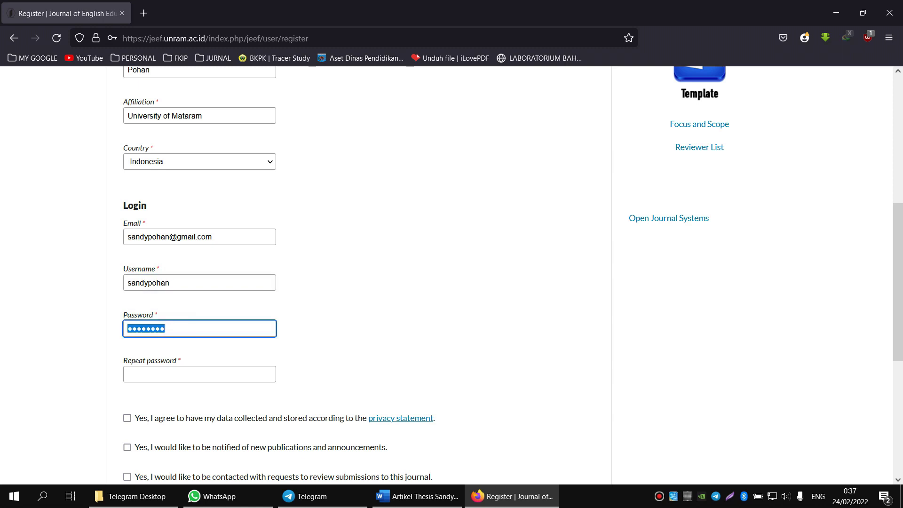
pyautogui.write('•••••••••••••')
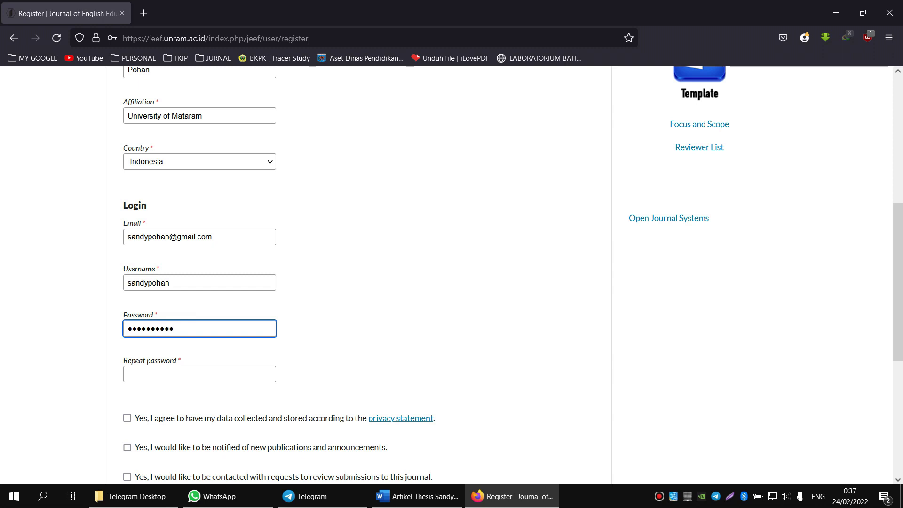
pyautogui.press('Tab')
pyautogui.write('••••••')
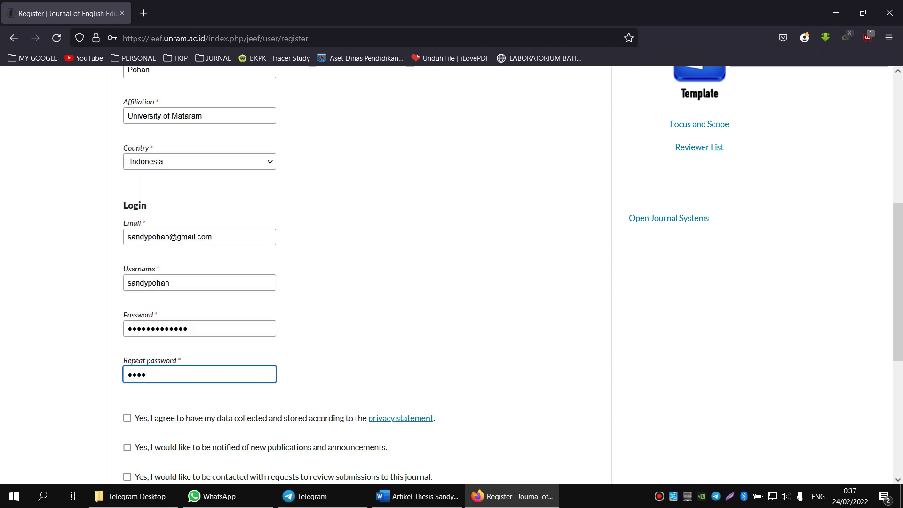
pyautogui.write('•••••••')
# Agree to the privacy statement and to notifications of new publications and announcements, and submit the registration
pyautogui.click(127, 417)
pyautogui.click(127, 446)
pyautogui.scroll(-3, 127, 447)
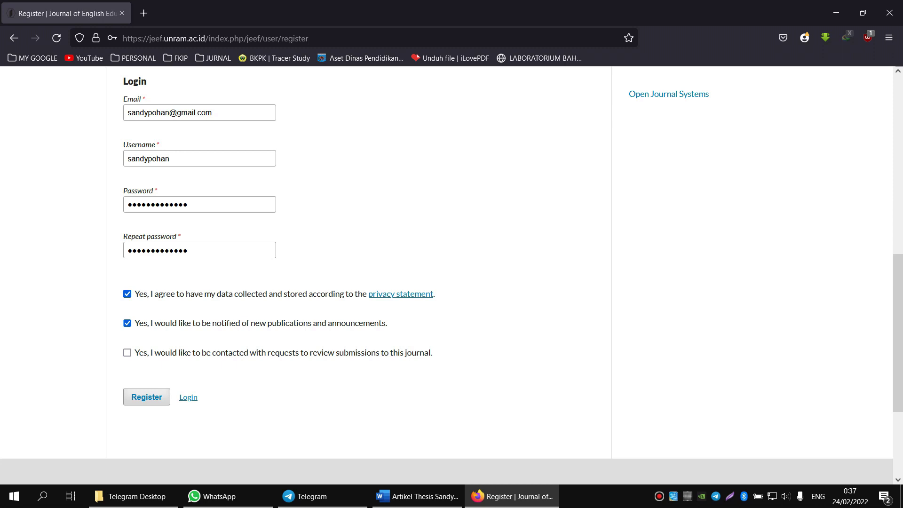
pyautogui.click(143, 397)
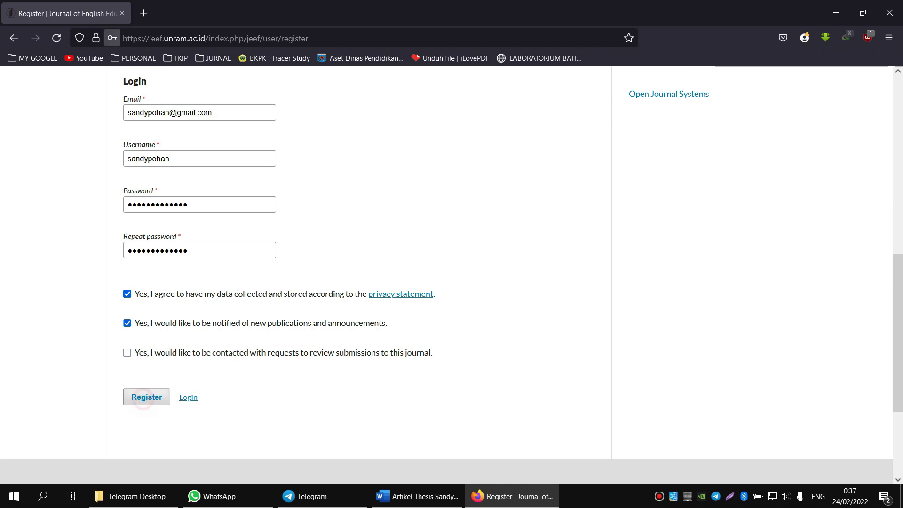
pyautogui.click(270, 189)
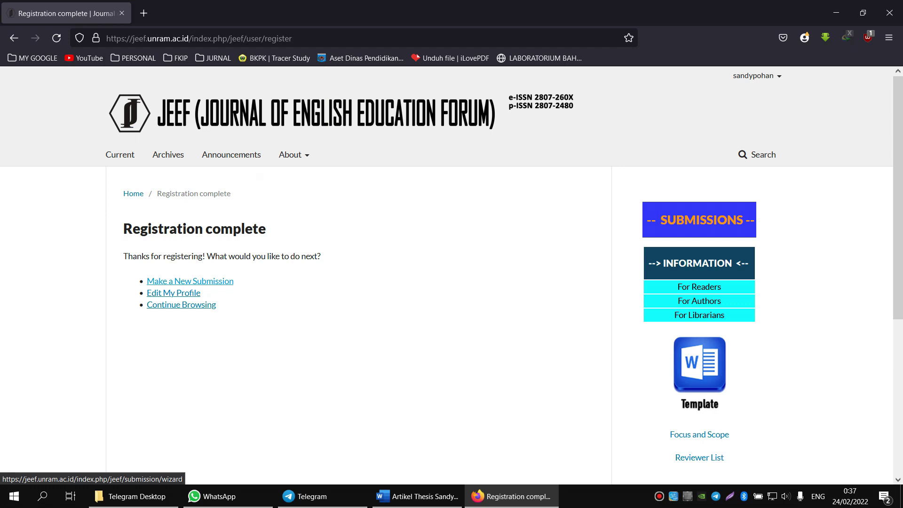
# Start a new submission and acknowledge all five submission requirements
pyautogui.click(197, 281)
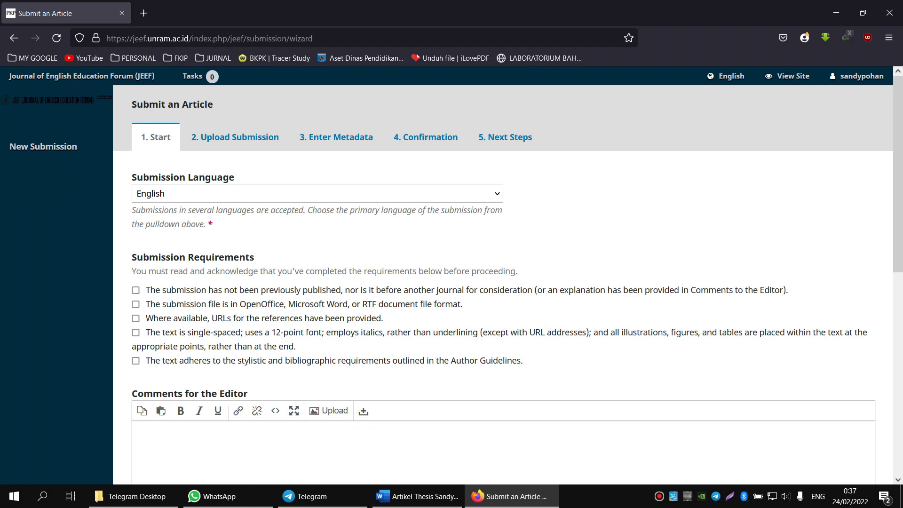
pyautogui.scroll(-1, 148, 290)
pyautogui.click(148, 228)
pyautogui.click(148, 241)
pyautogui.click(148, 256)
pyautogui.click(141, 271)
pyautogui.click(140, 298)
# Agree to be contacted about the submission and to the privacy statement, and save the start page of the submission
pyautogui.scroll(-5, 140, 298)
pyautogui.click(150, 269)
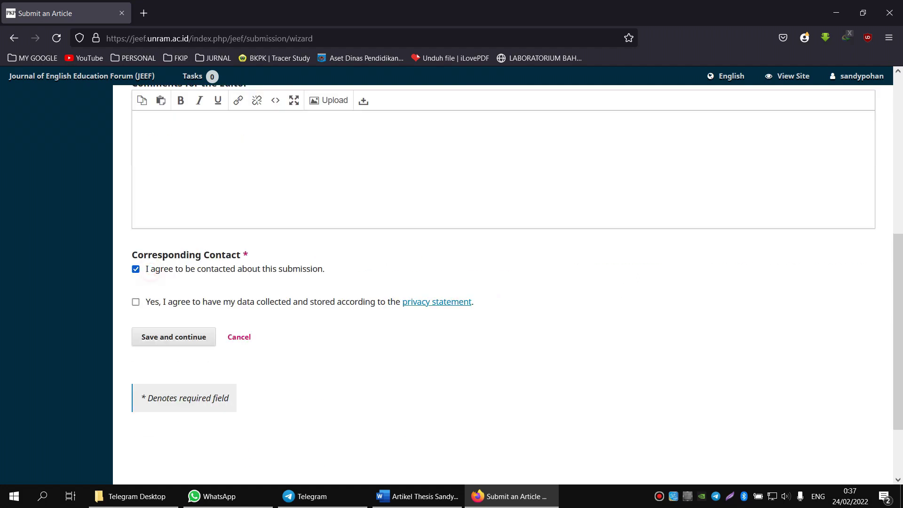
pyautogui.click(149, 301)
pyautogui.click(177, 336)
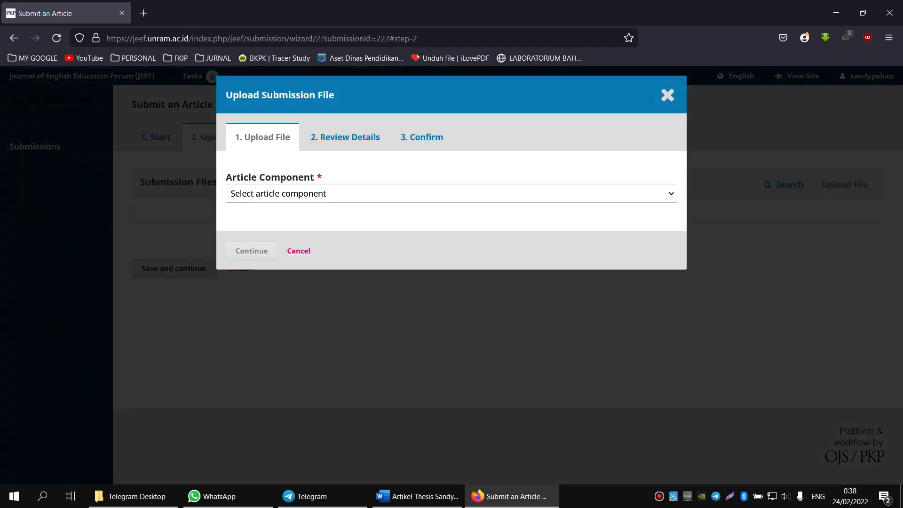
# Upload the thesis article's Word file from the Telegram Desktop folder as the Article Text component
pyautogui.click(282, 193)
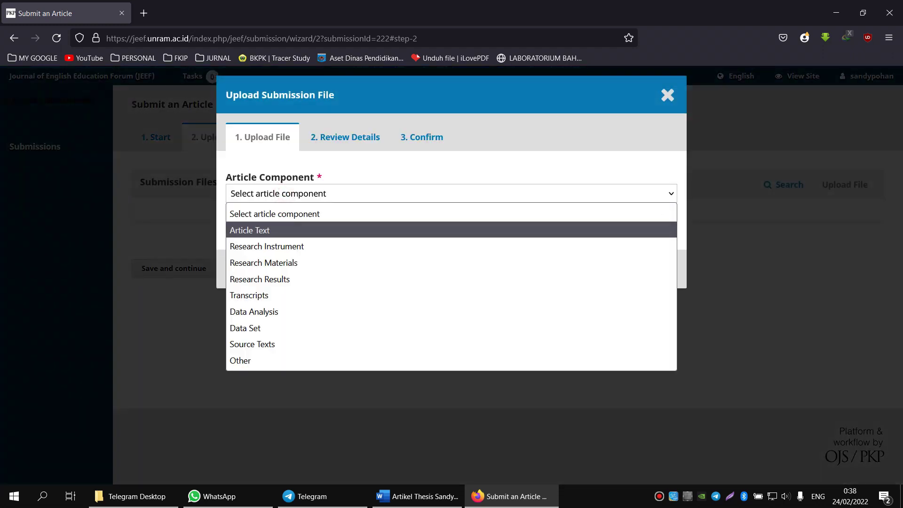
pyautogui.click(272, 230)
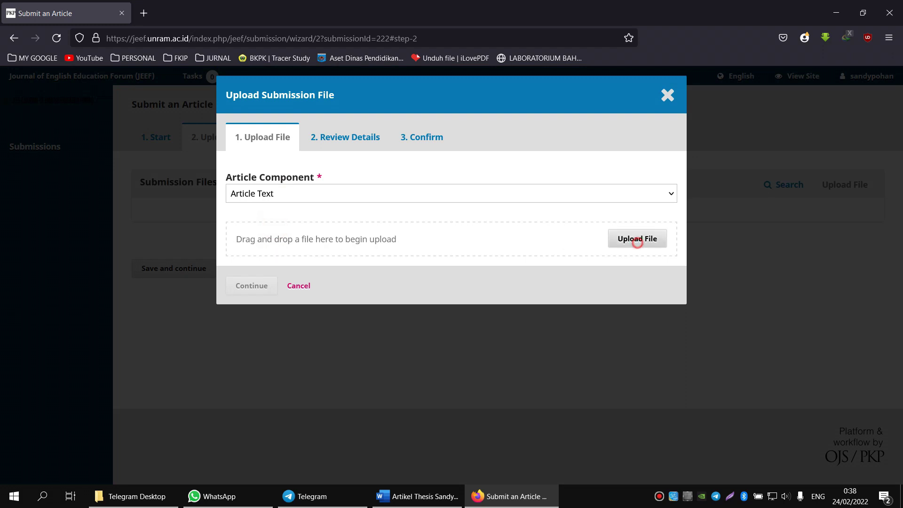
pyautogui.click(637, 239)
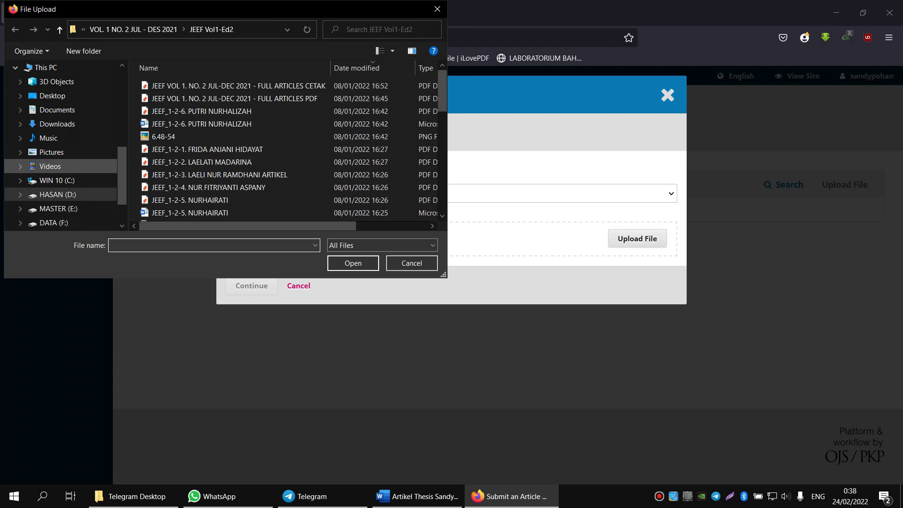
pyautogui.scroll(4, 66, 145)
pyautogui.scroll(1, 66, 118)
pyautogui.click(73, 109)
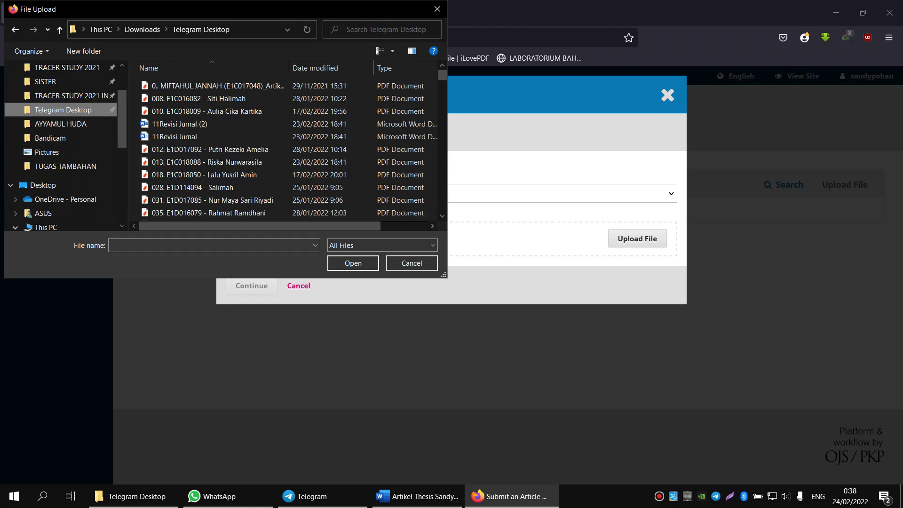
pyautogui.doubleClick(197, 86)
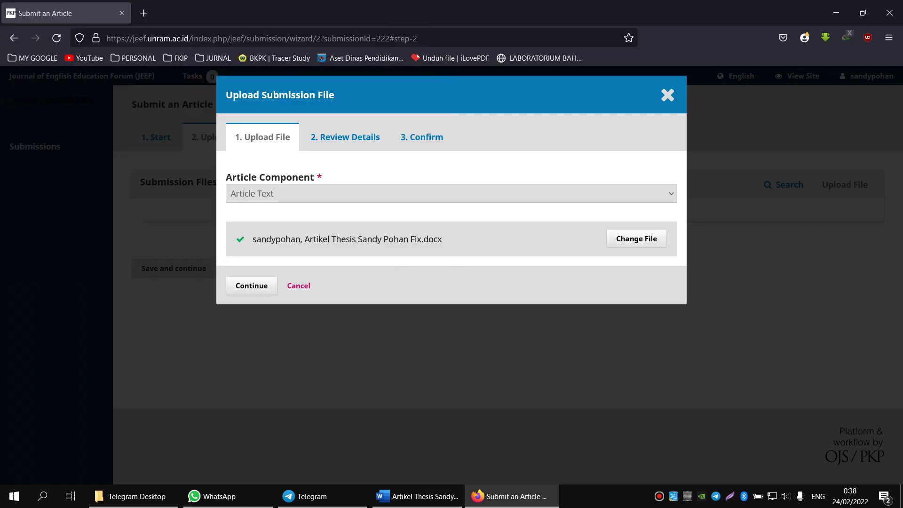
# Accept the uploaded file's details, complete the upload and continue to the metadata stage
pyautogui.press('Return')
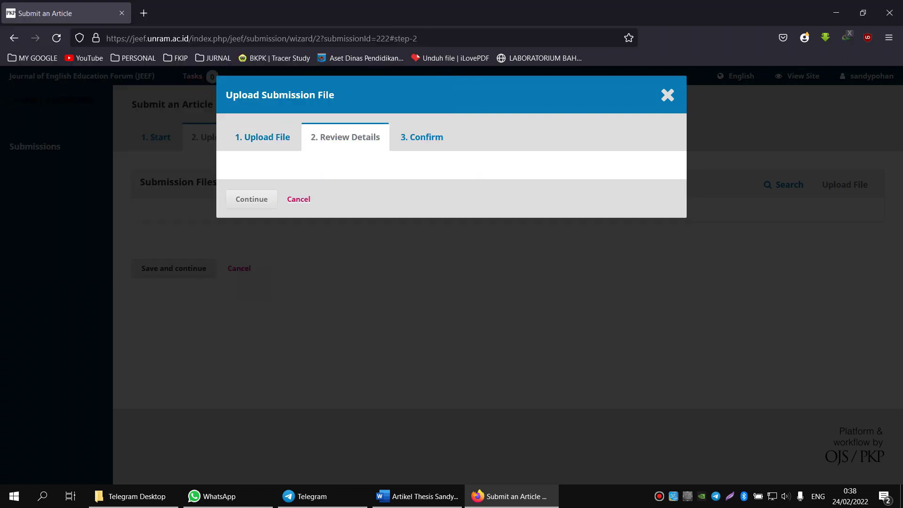
pyautogui.press('Return')
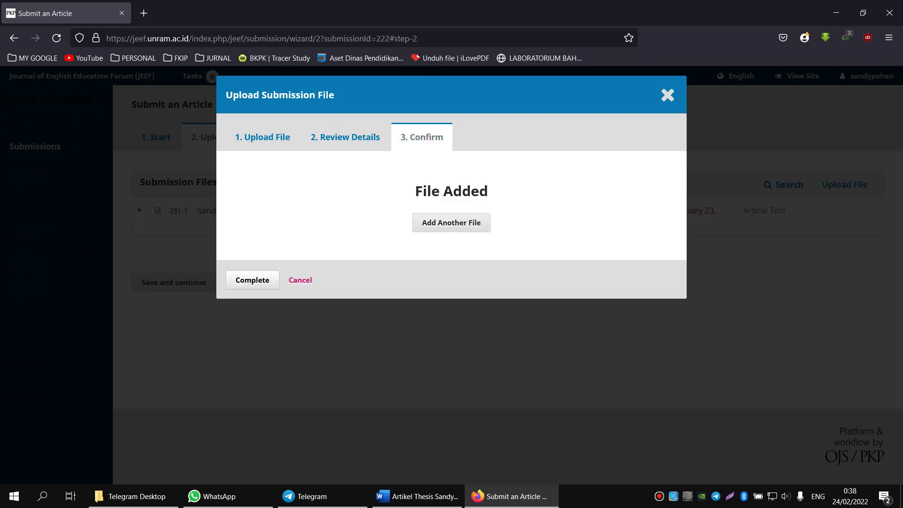
pyautogui.press('Return')
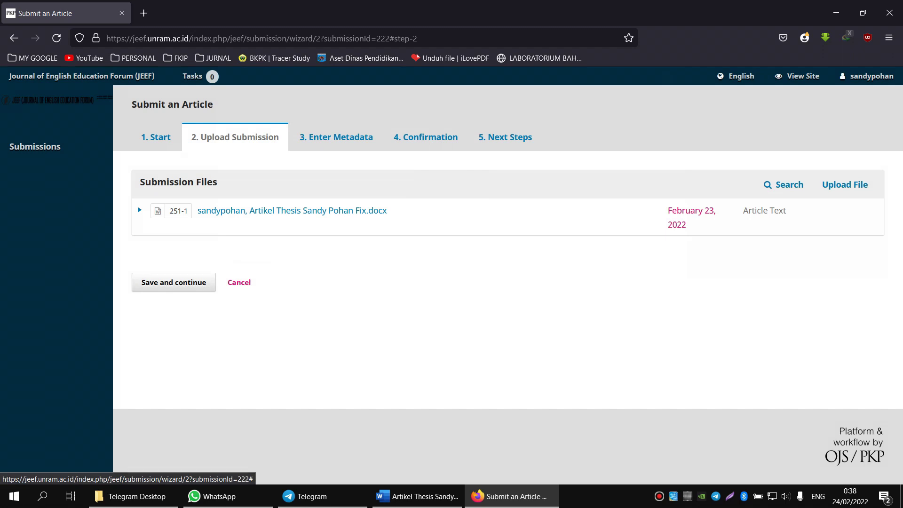
pyautogui.click(170, 282)
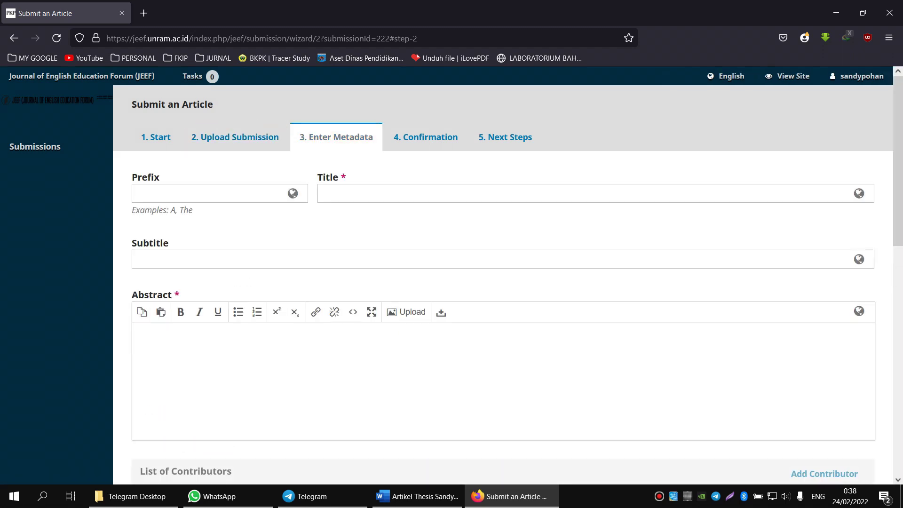
# Copy the full article title from the Word manuscript into the submission's main Title field in Firefox
pyautogui.click(343, 193)
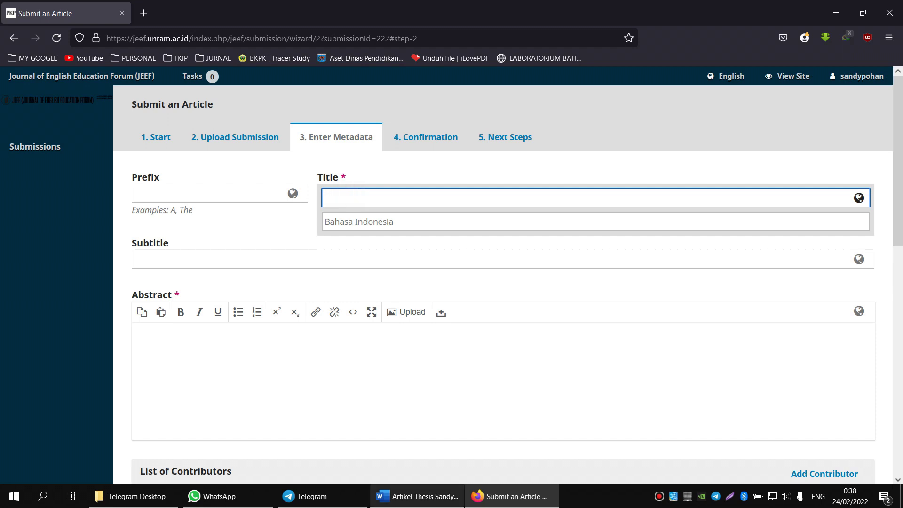
pyautogui.click(418, 496)
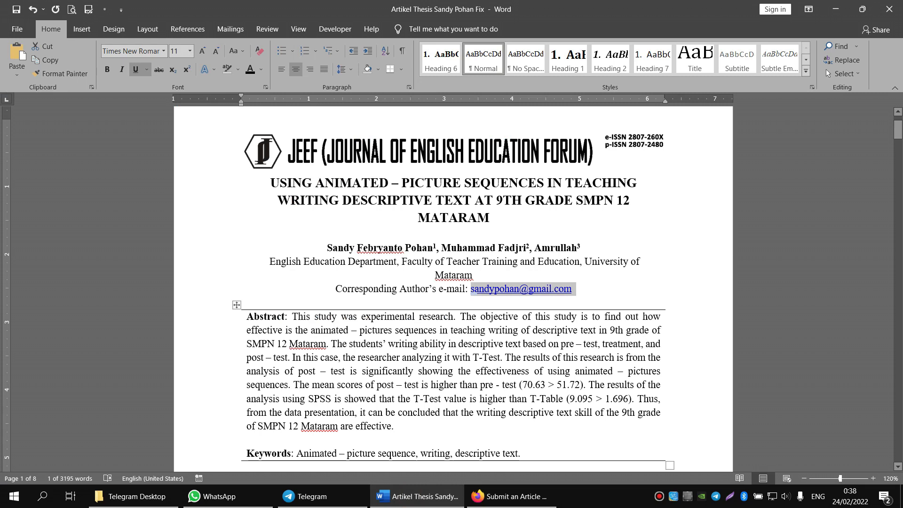
pyautogui.moveTo(271, 182); pyautogui.dragTo(490, 219)
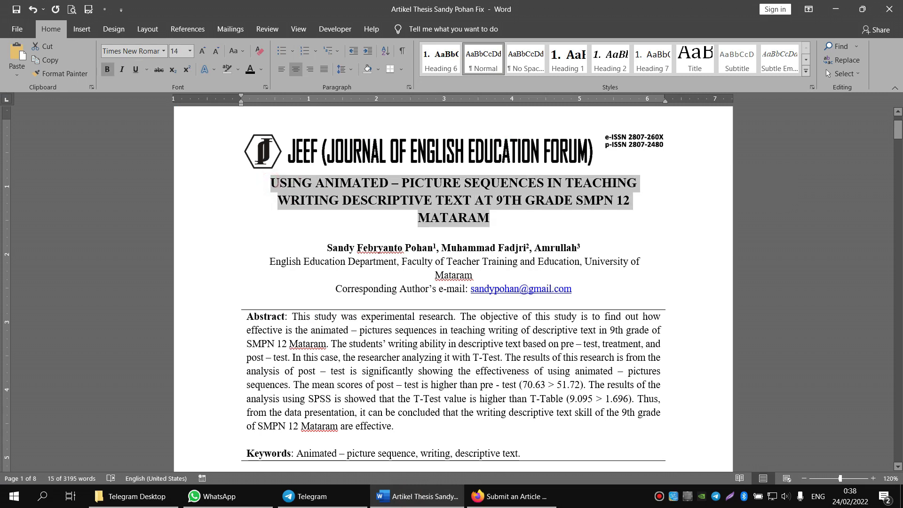
pyautogui.hotkey('ctrl', 'c')
pyautogui.click(508, 495)
pyautogui.hotkey('ctrl', 'v')
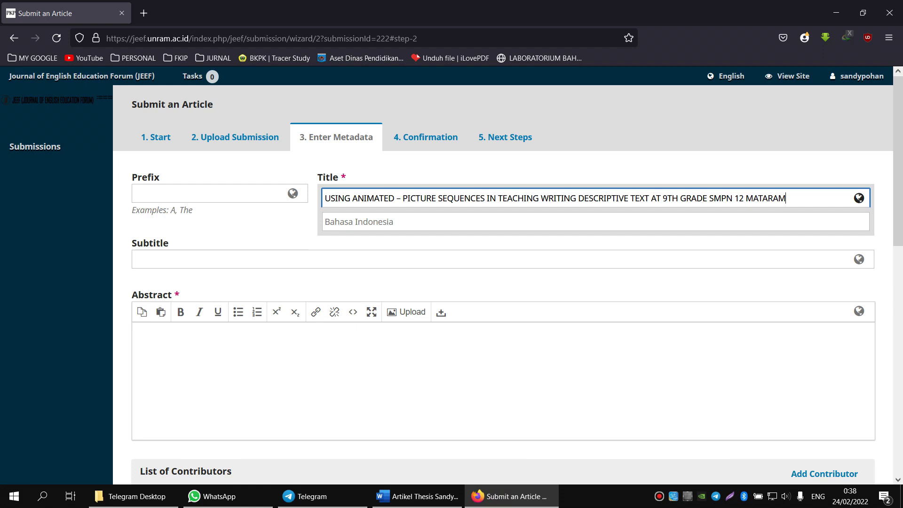
# Copy the abstract text, without its heading, from the Word manuscript into the submission's main Abstract field in Firefox
pyautogui.scroll(-2, 188, 282)
pyautogui.click(188, 282)
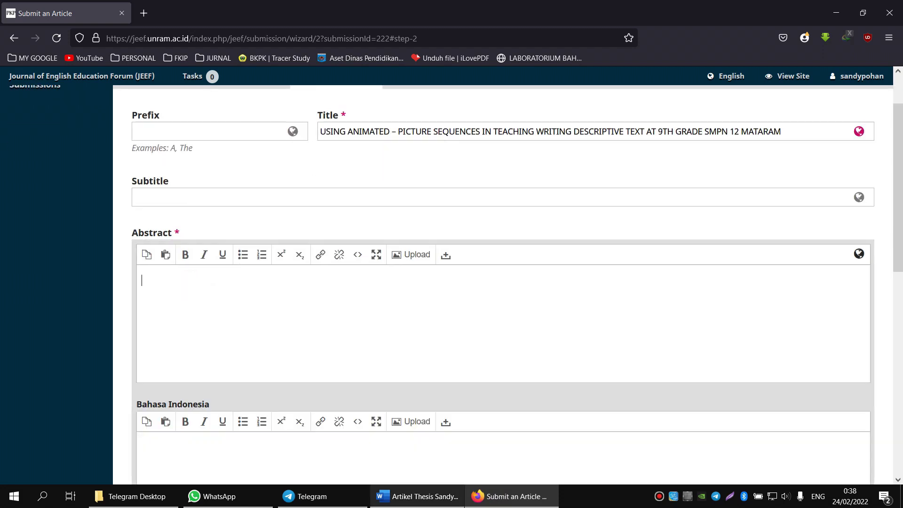
pyautogui.click(417, 496)
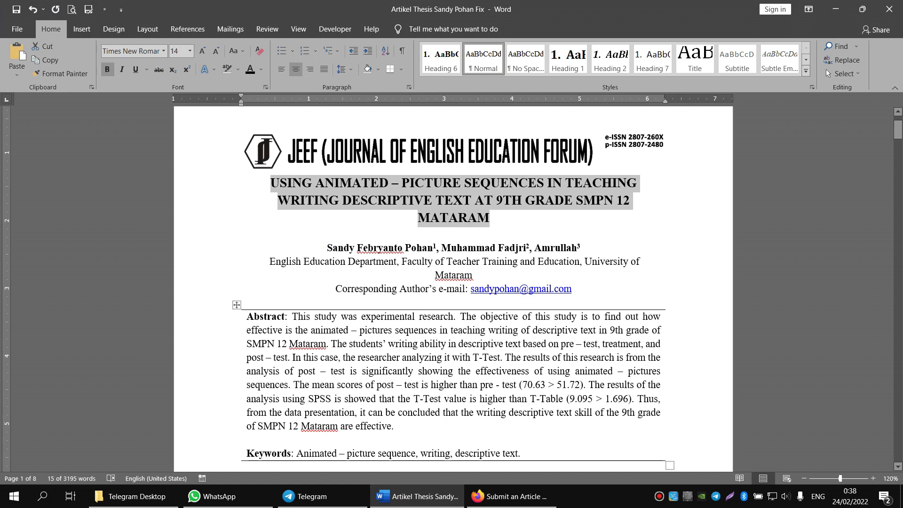
pyautogui.scroll(-2, 452, 282)
pyautogui.moveTo(292, 249); pyautogui.dragTo(393, 358)
pyautogui.click(511, 496)
pyautogui.hotkey('ctrl', 'v')
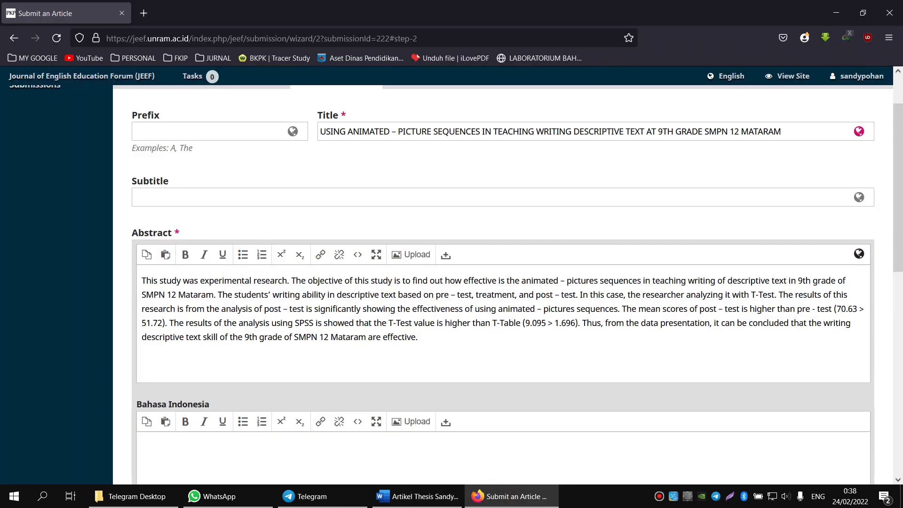
# Add the keyword "Animated – picture sequence" from the Word manuscript to the submission's main Keywords field in Firefox
pyautogui.scroll(-3, 452, 259)
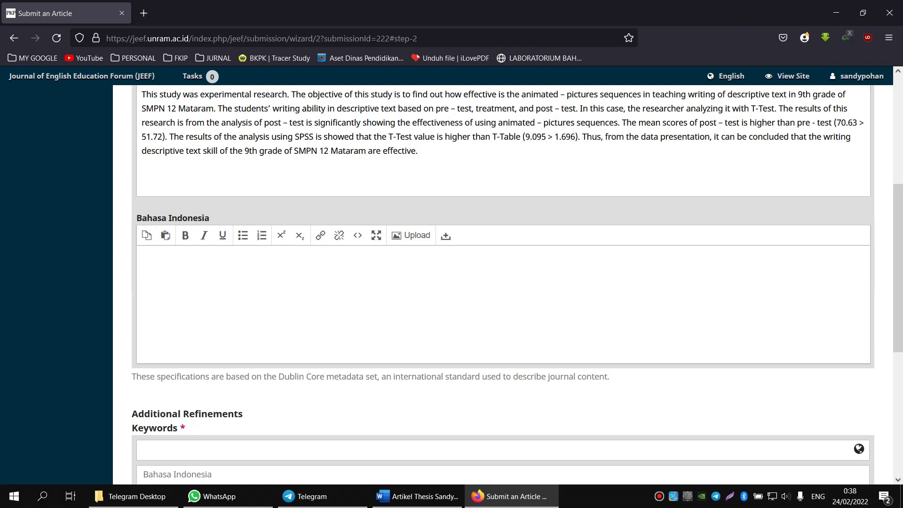
pyautogui.scroll(-3, 452, 282)
pyautogui.click(168, 327)
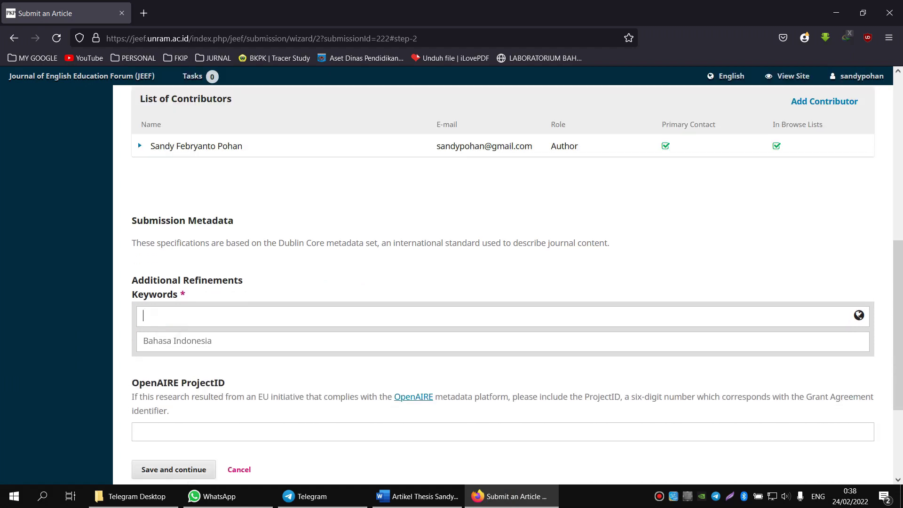
pyautogui.click(417, 496)
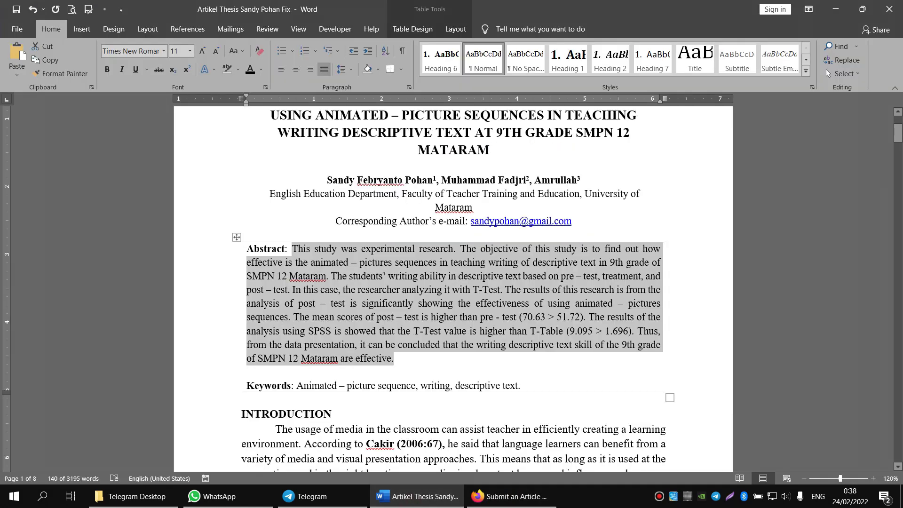
pyautogui.moveTo(297, 385); pyautogui.dragTo(415, 385)
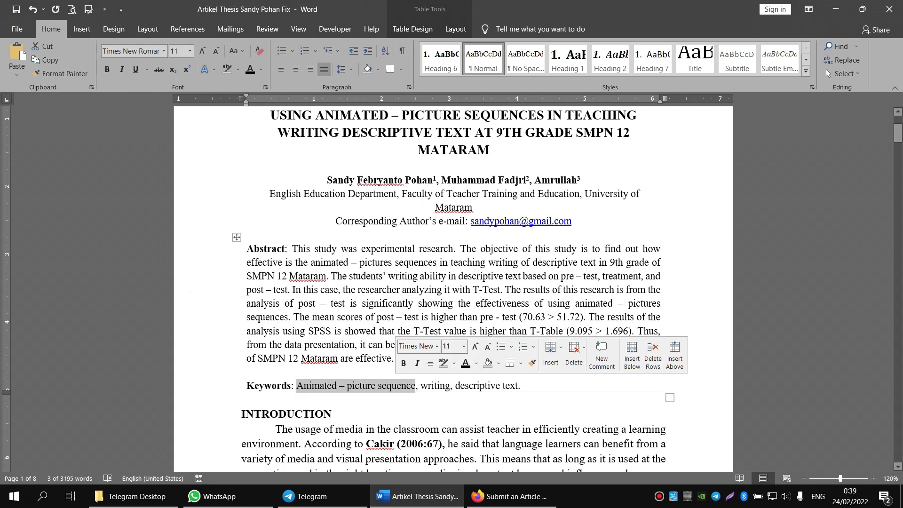
pyautogui.hotkey('ctrl', 'c')
pyautogui.click(511, 496)
pyautogui.hotkey('ctrl', 'v')
# Copy the keyword "writing" from the Word manuscript into the submission's main Keywords field in Firefox
pyautogui.click(511, 496)
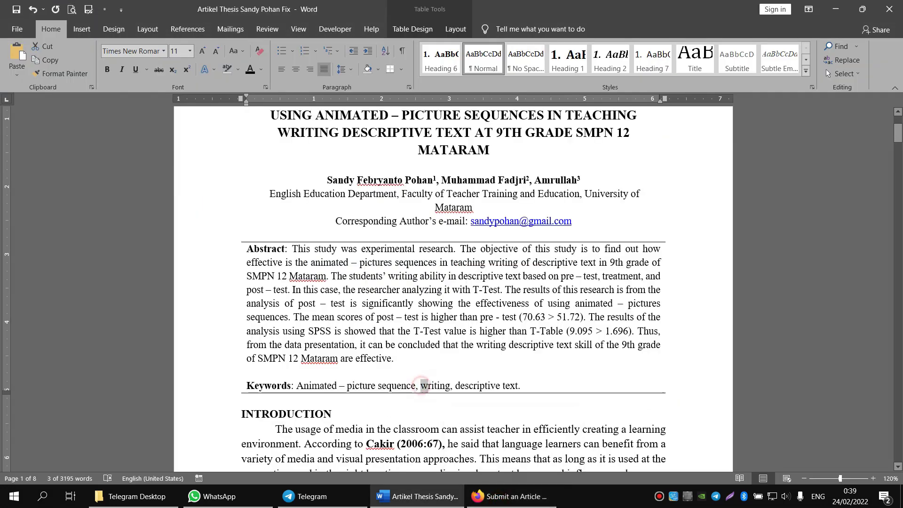
pyautogui.doubleClick(423, 386)
pyautogui.hotkey('ctrl', 'c')
pyautogui.hotkey('alt', 'Tab')
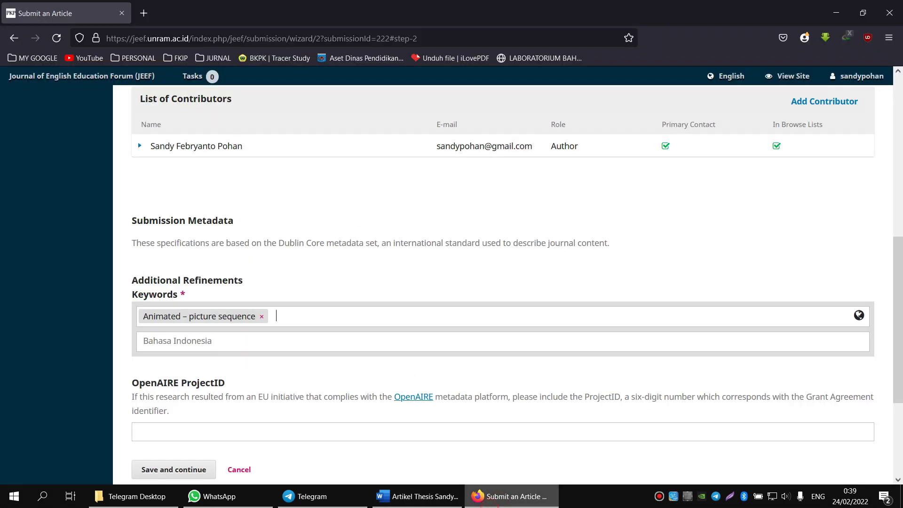
pyautogui.hotkey('ctrl', 'v')
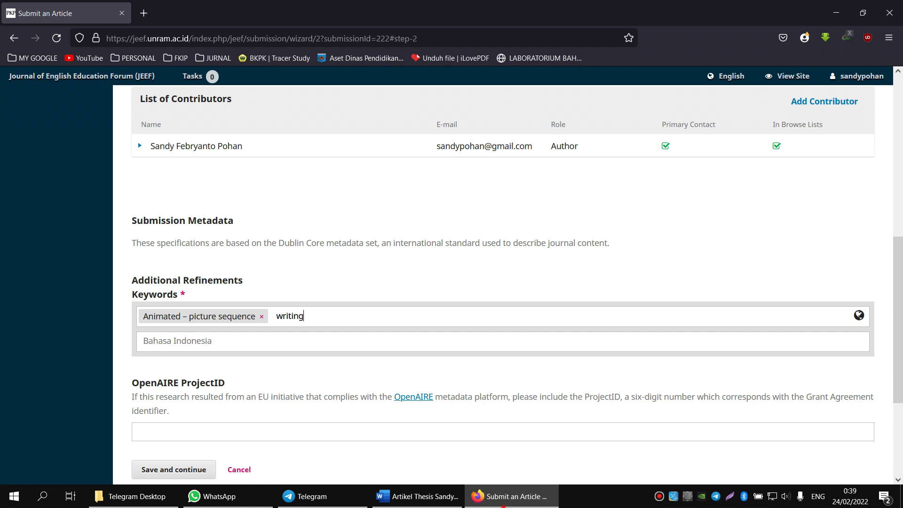
# Add the keyword "descriptive text" from the Word manuscript to the submission's main Keywords field in Firefox
pyautogui.hotkey('alt', 'Tab')
pyautogui.moveTo(455, 386); pyautogui.dragTo(518, 385)
pyautogui.hotkey('ctrl', 'c')
pyautogui.hotkey('alt', 'Tab')
pyautogui.hotkey('ctrl', 'v')
pyautogui.press('Return')
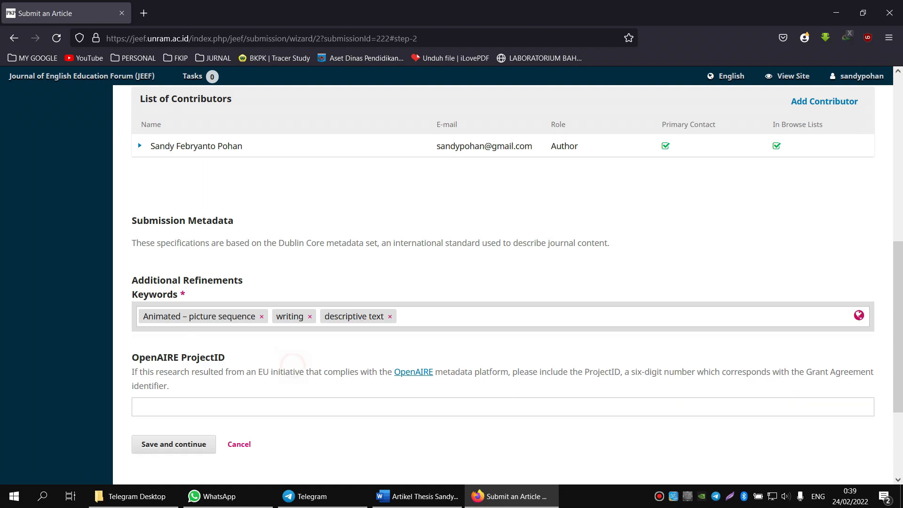
# Review the submission metadata from title and abstract to the contributors list, keywords and OpenAIRE ProjectID
pyautogui.scroll(4, 503, 282)
pyautogui.scroll(4, 503, 282)
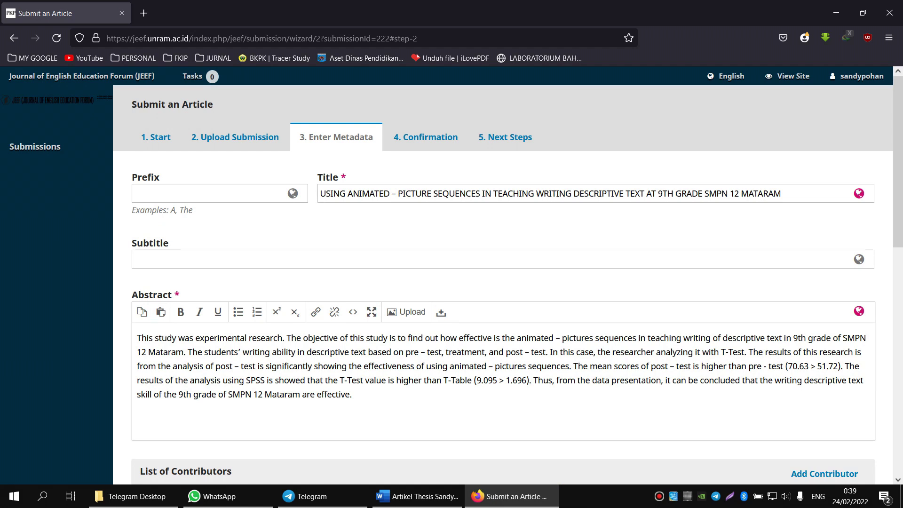
pyautogui.scroll(-1, 503, 282)
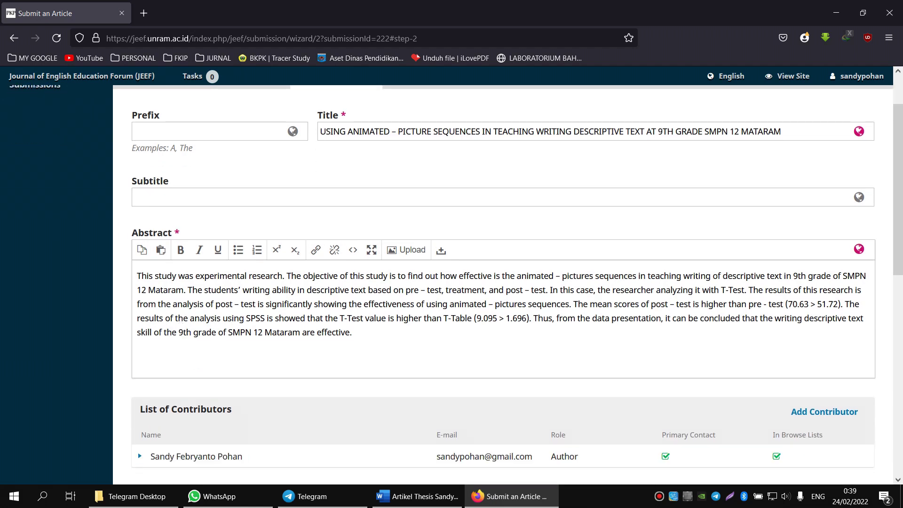
pyautogui.scroll(-3, 503, 282)
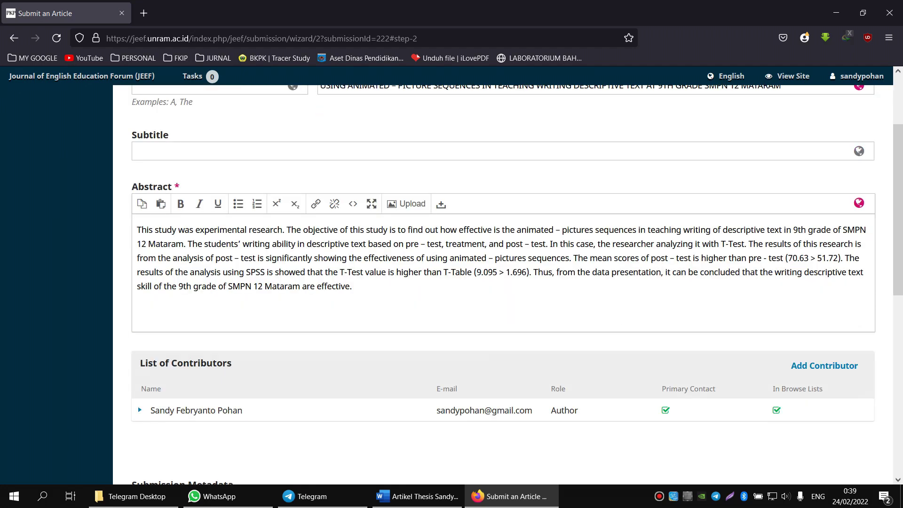
pyautogui.scroll(-1, 503, 282)
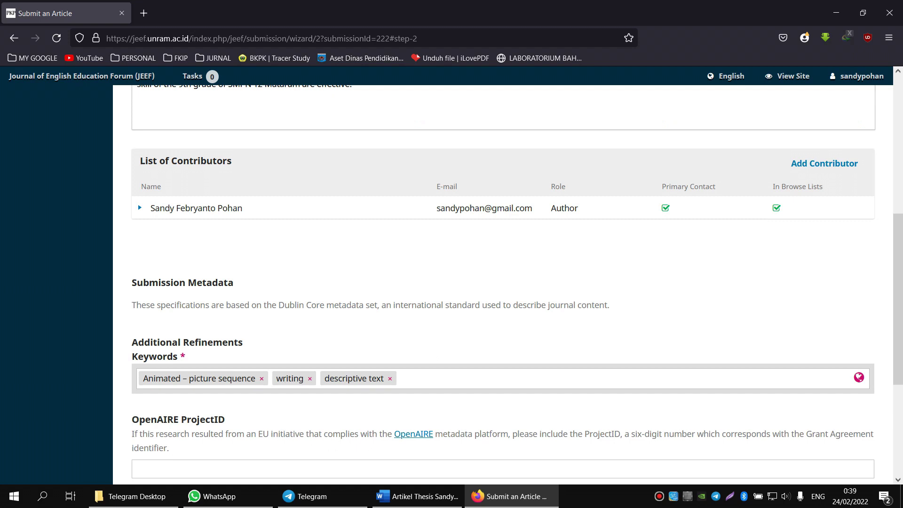
pyautogui.scroll(-2, 503, 282)
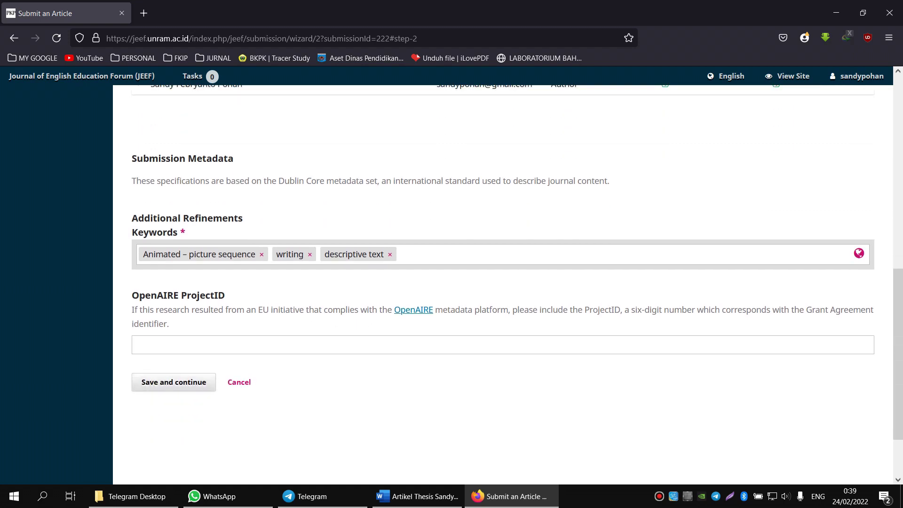
pyautogui.scroll(1, 503, 282)
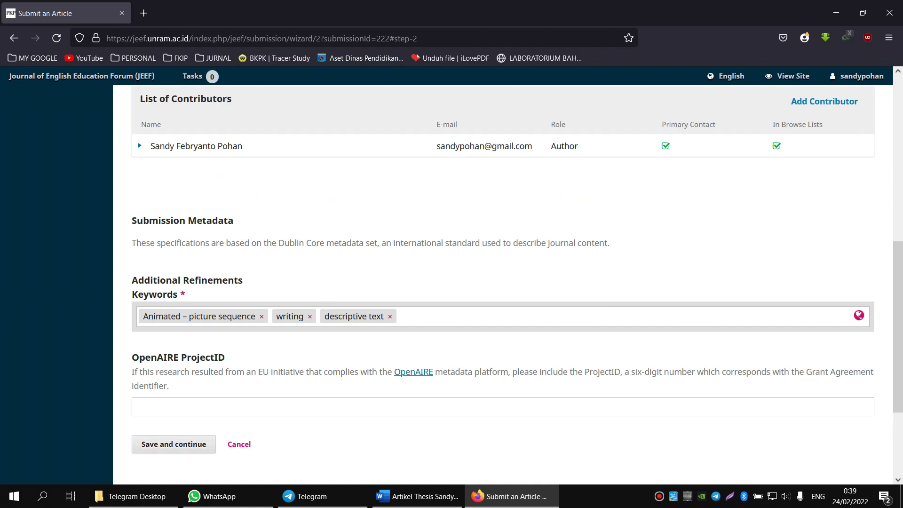
pyautogui.scroll(1, 503, 282)
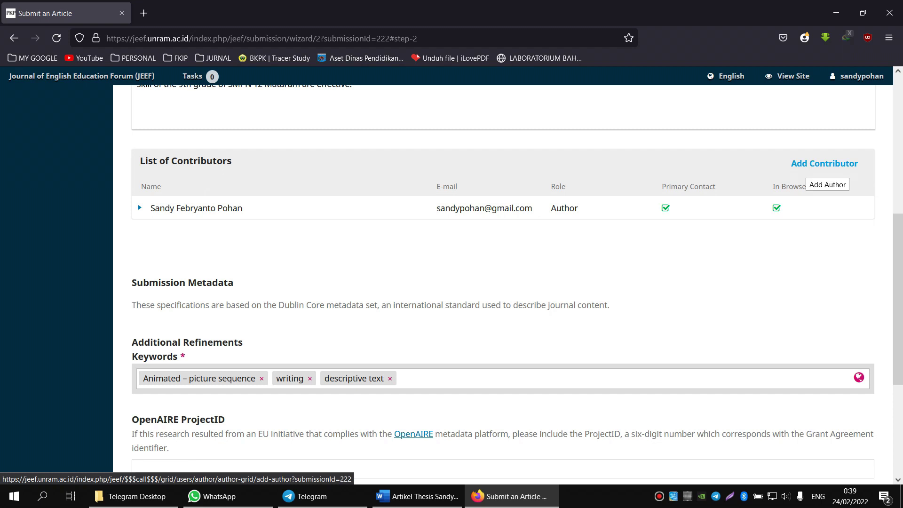
pyautogui.scroll(-2, 503, 282)
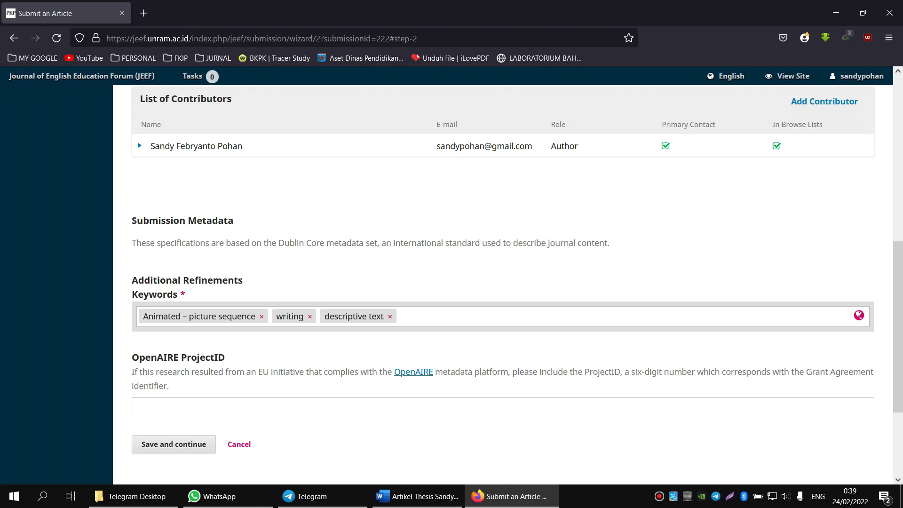
pyautogui.scroll(2, 503, 282)
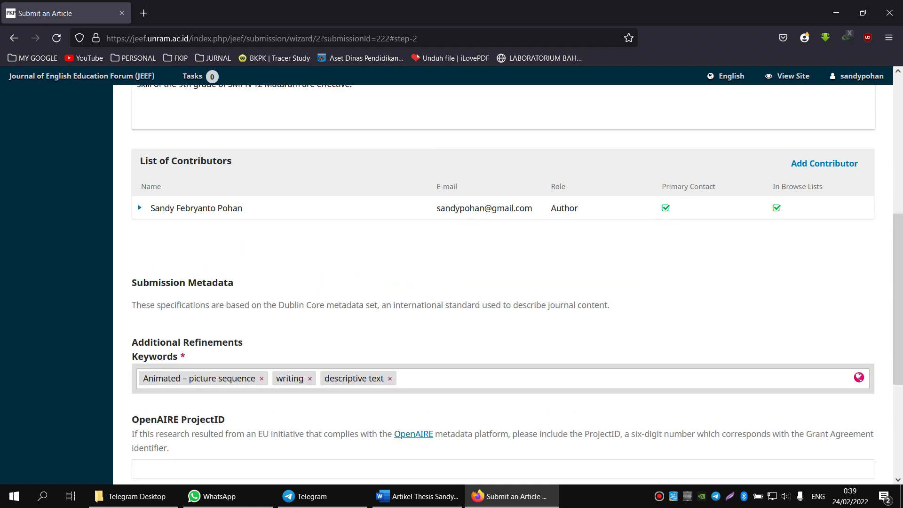
# Open the Add Contributor form, examine its name, contact, country, affiliation and role fields, and cancel it without saving
pyautogui.click(822, 163)
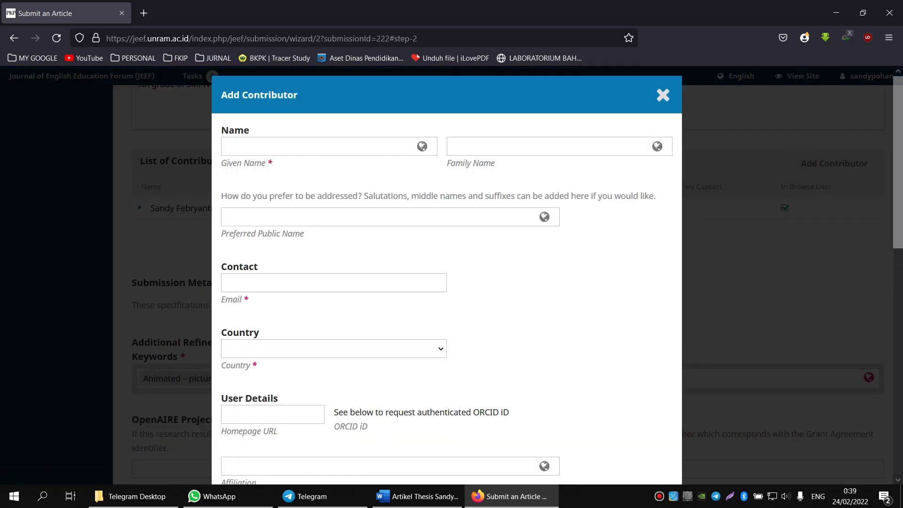
pyautogui.click(276, 149)
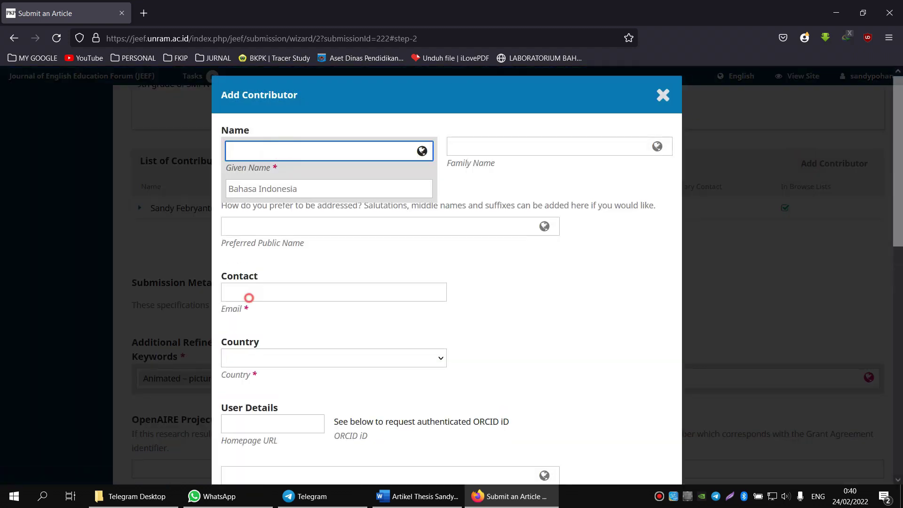
pyautogui.click(248, 298)
pyautogui.scroll(-2, 446, 275)
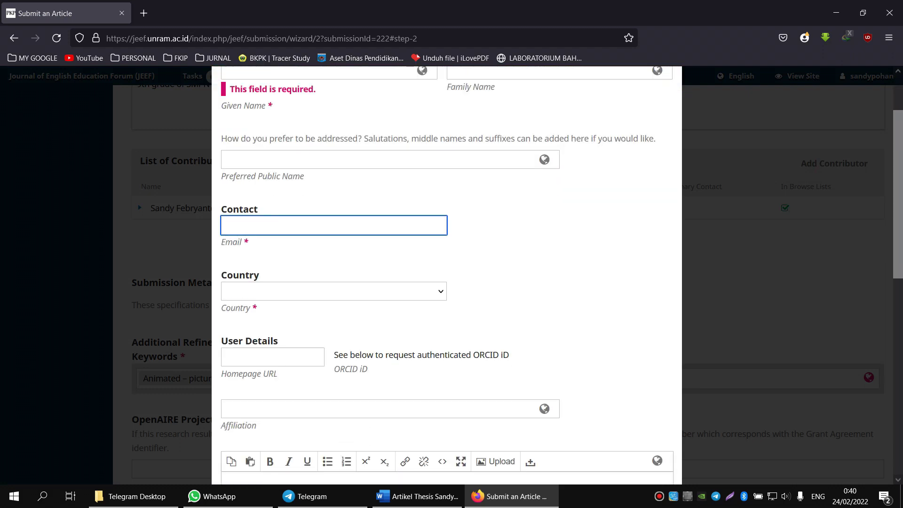
pyautogui.scroll(-7, 446, 275)
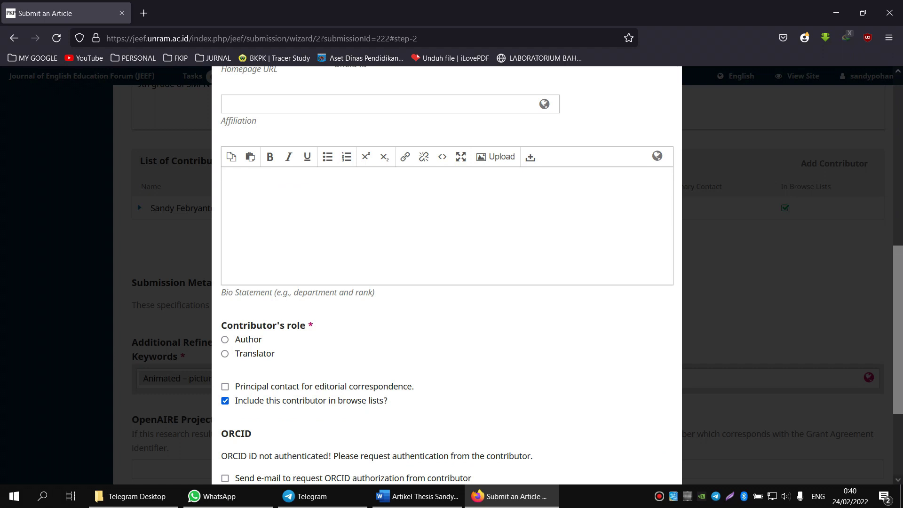
pyautogui.scroll(9, 447, 275)
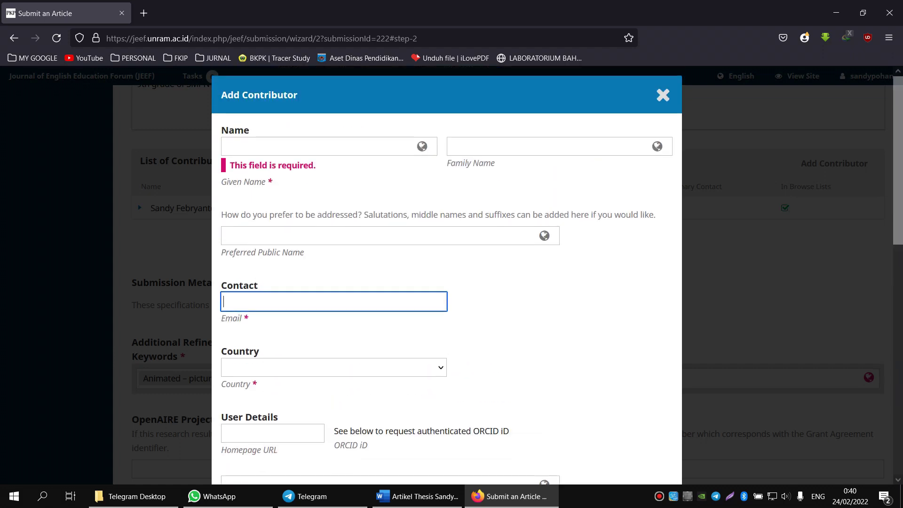
pyautogui.click(270, 146)
pyautogui.click(531, 294)
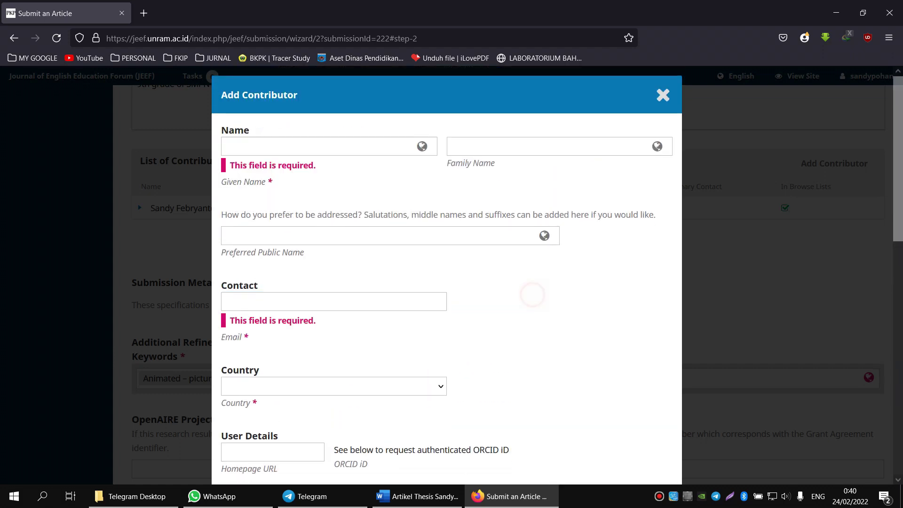
pyautogui.scroll(-4, 532, 295)
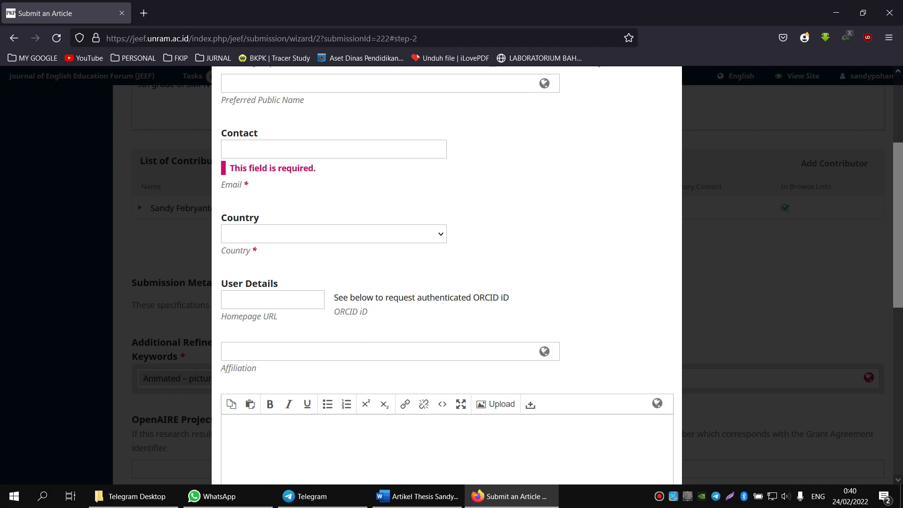
pyautogui.scroll(-9, 447, 275)
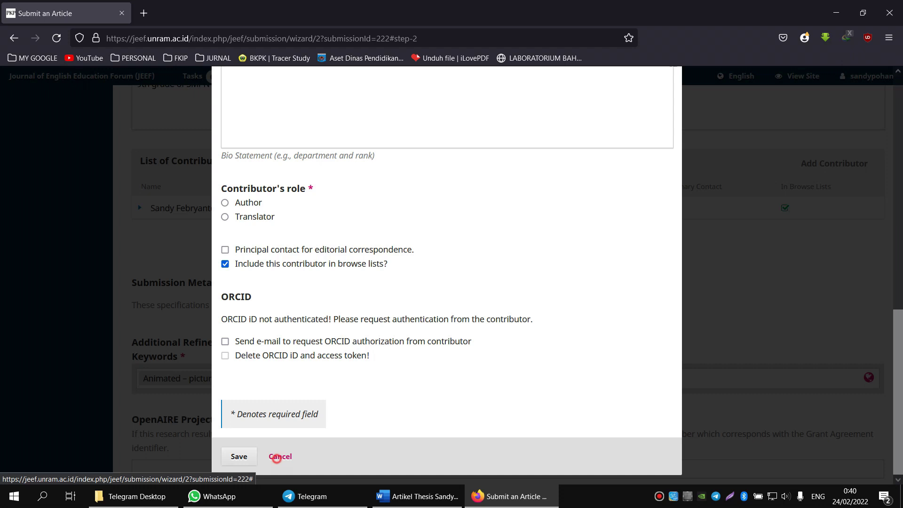
pyautogui.click(281, 456)
# Save the submission metadata, continue to the confirmation stage, and finish and confirm the submission to the journal
pyautogui.scroll(-5, 329, 258)
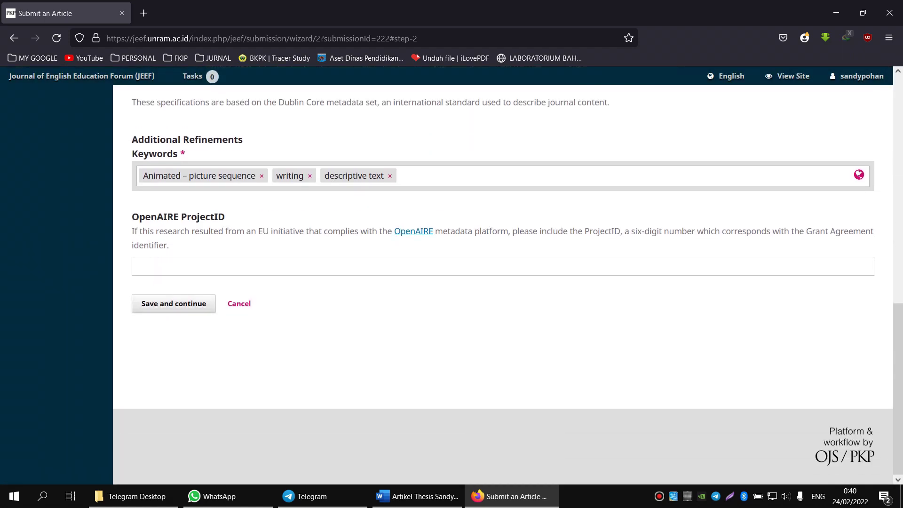
pyautogui.click(173, 303)
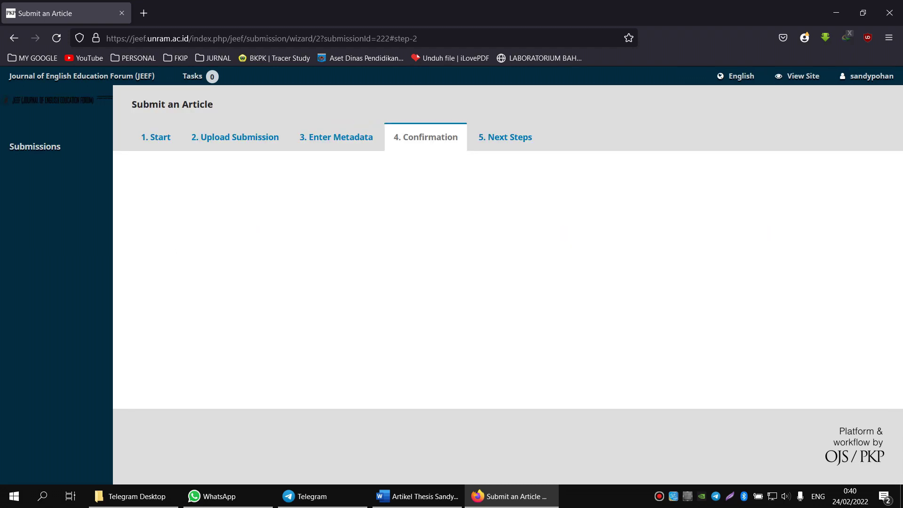
pyautogui.click(177, 225)
pyautogui.click(329, 173)
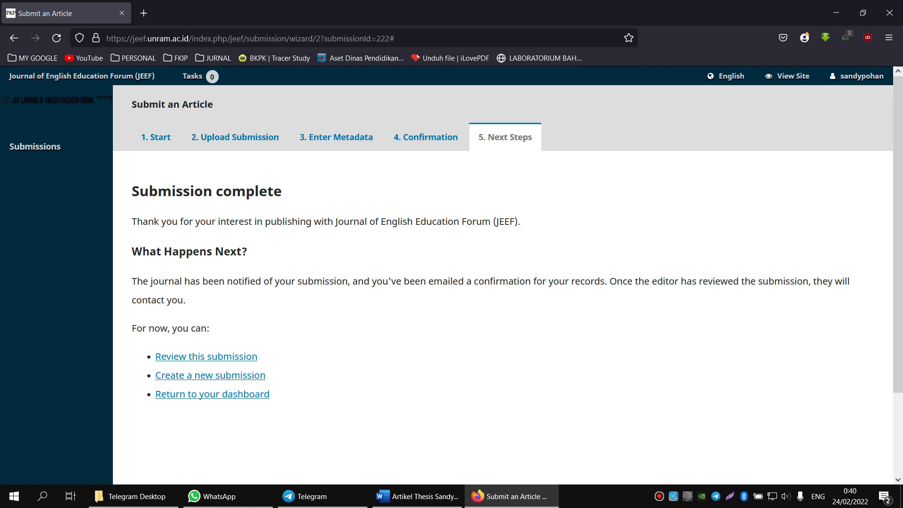
pyautogui.click(436, 496)
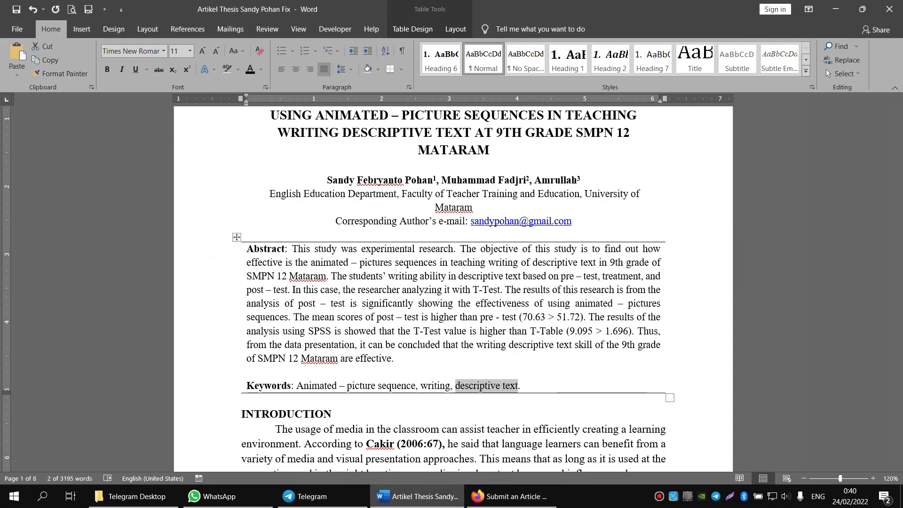
pyautogui.click(510, 496)
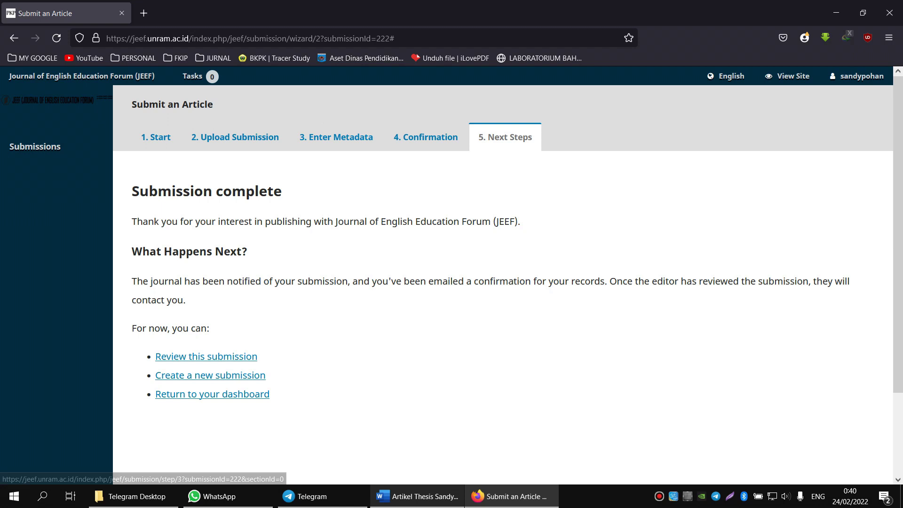
pyautogui.moveTo(417, 496)
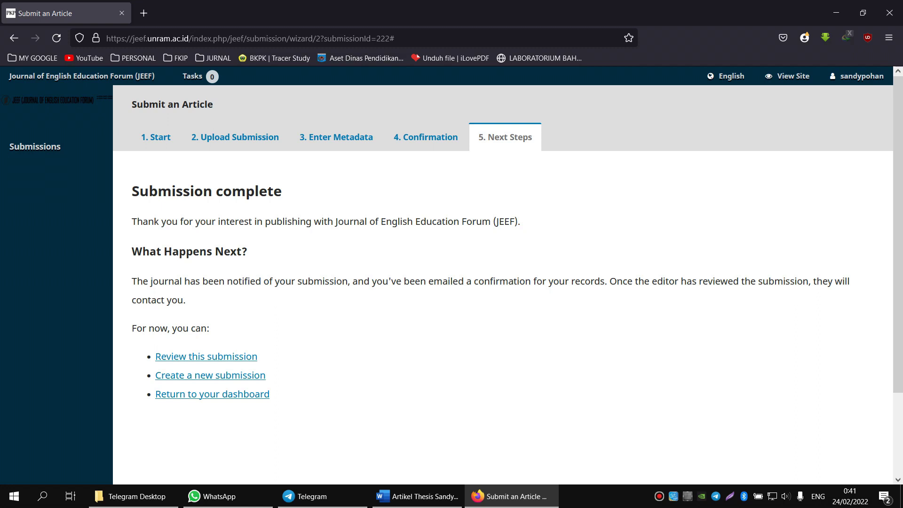
# Log out of the author account on the journal website
pyautogui.moveTo(856, 76)
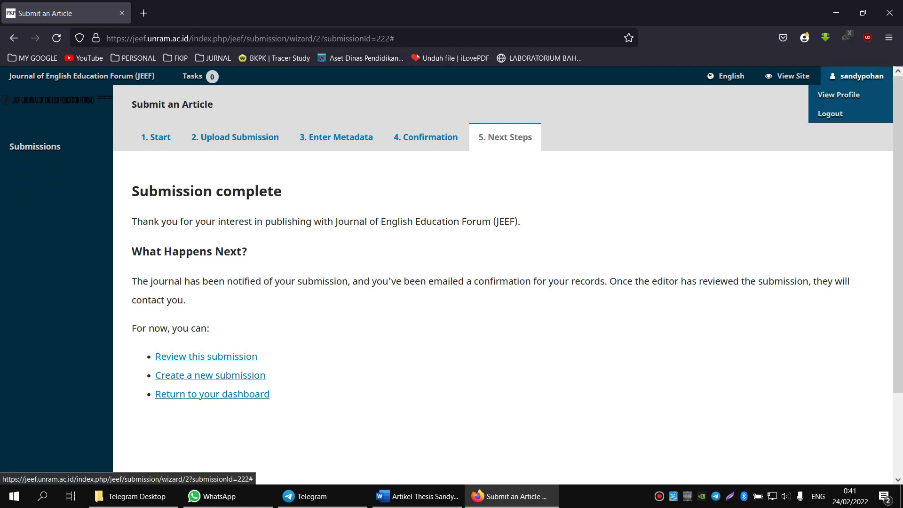
pyautogui.click(831, 116)
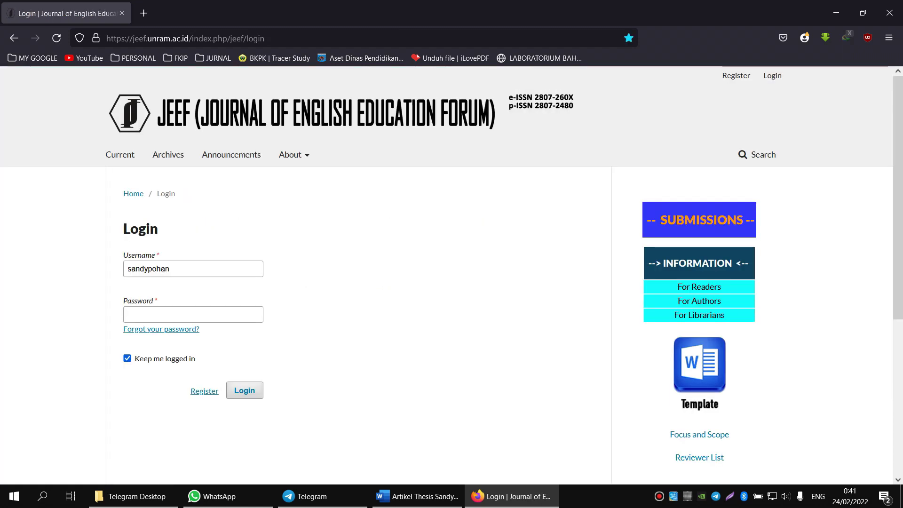